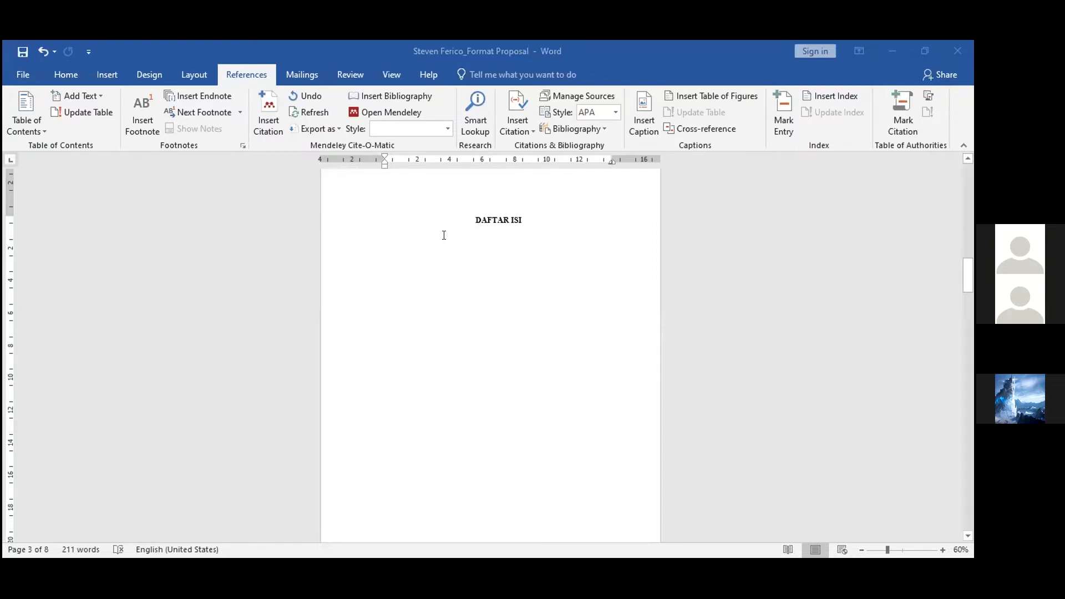
Insert an Automatic Table 1 table of contents below the DAFTAR ISI heading
left_click(487, 220)
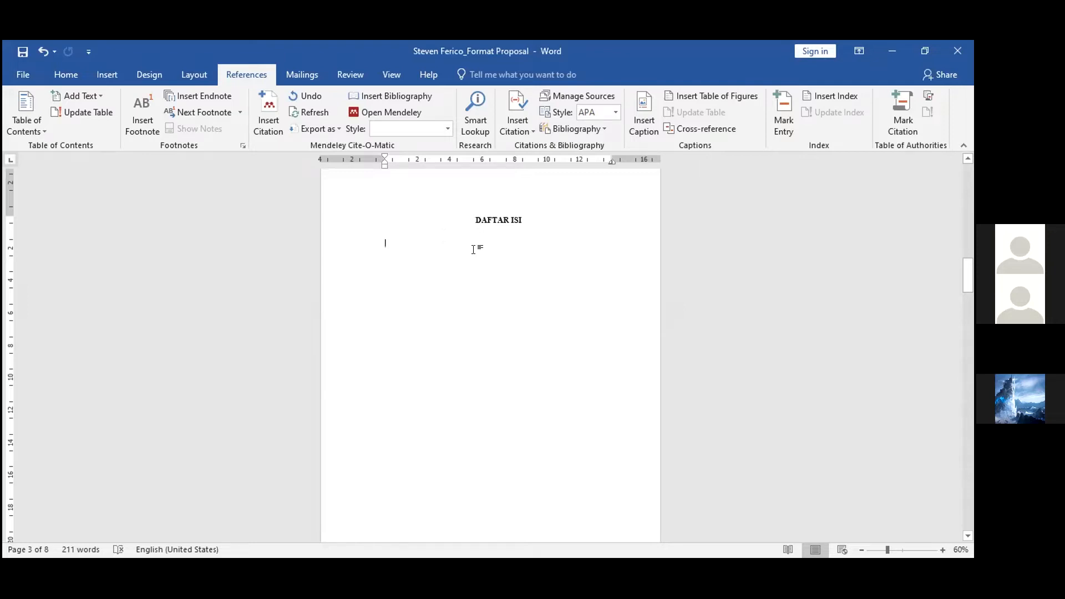
left_click(26, 114)
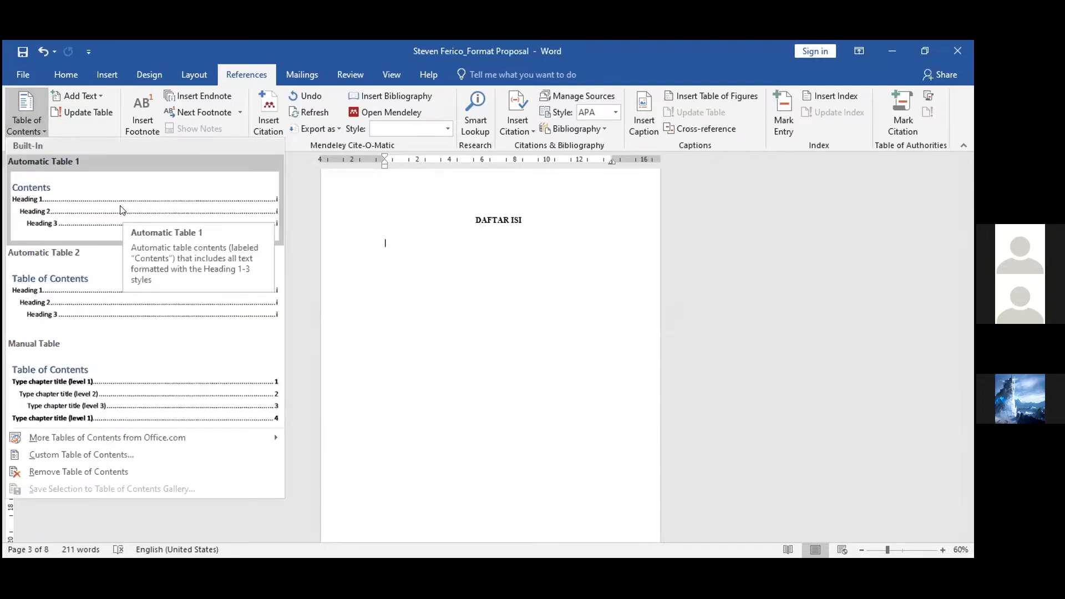
left_click(117, 203)
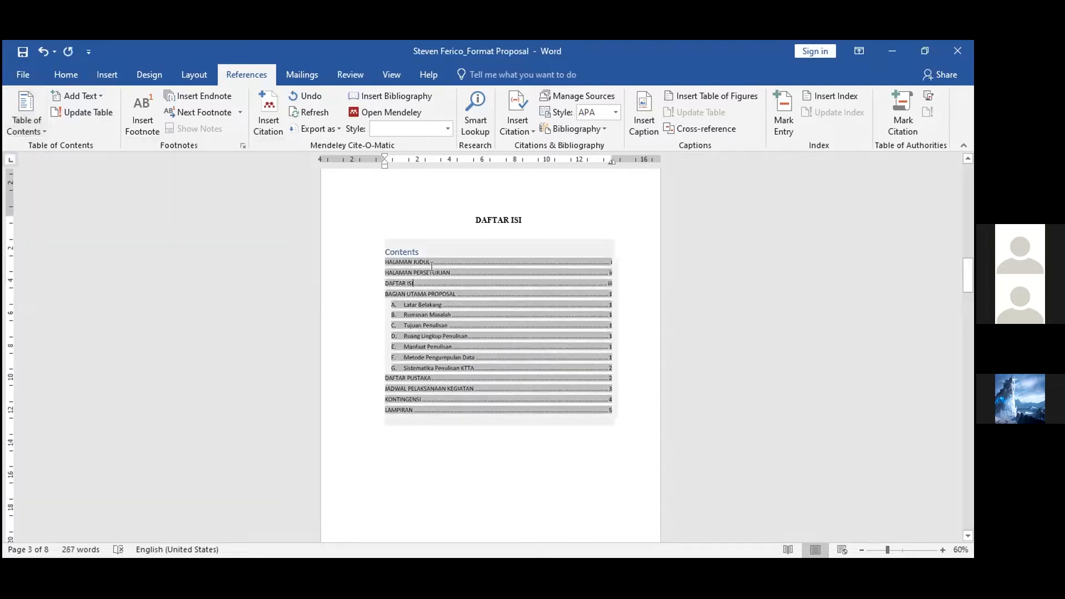
Delete the "Contents" label at the top of the table of contents
left_click(431, 253)
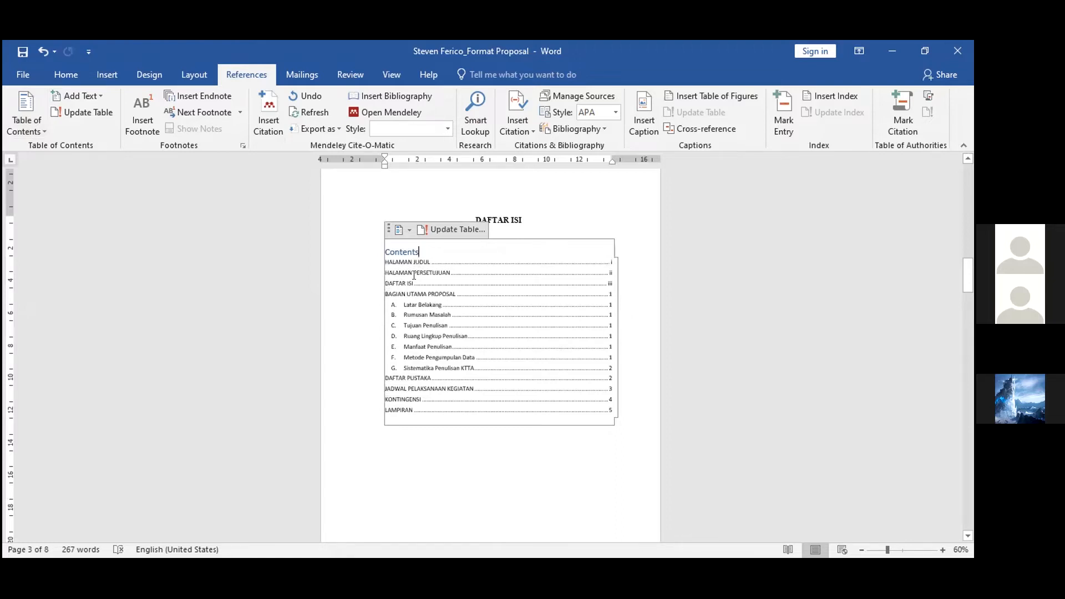
left_click(424, 263)
left_click(418, 247)
key("BackSpace")
key("BackSpace")
key("BackSpace")
key("BackSpace")
key("BackSpace")
key("BackSpace")
key("BackSpace")
key("BackSpace")
mouse_move(418, 261)
left_mouse_down()
mouse_move(464, 371)
mouse_move(442, 405)
left_mouse_up()
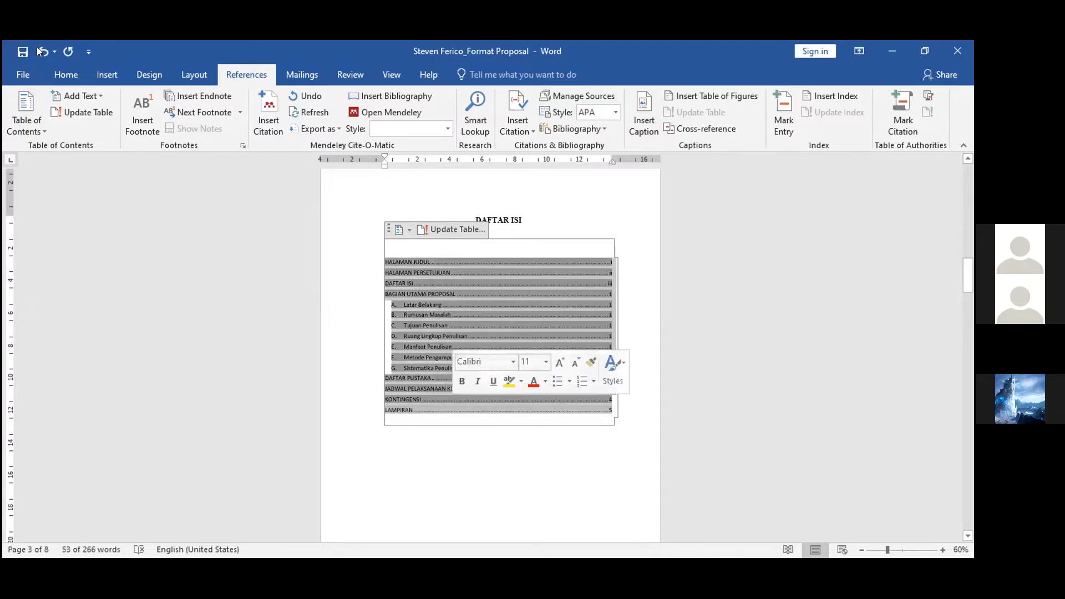
left_click(66, 74)
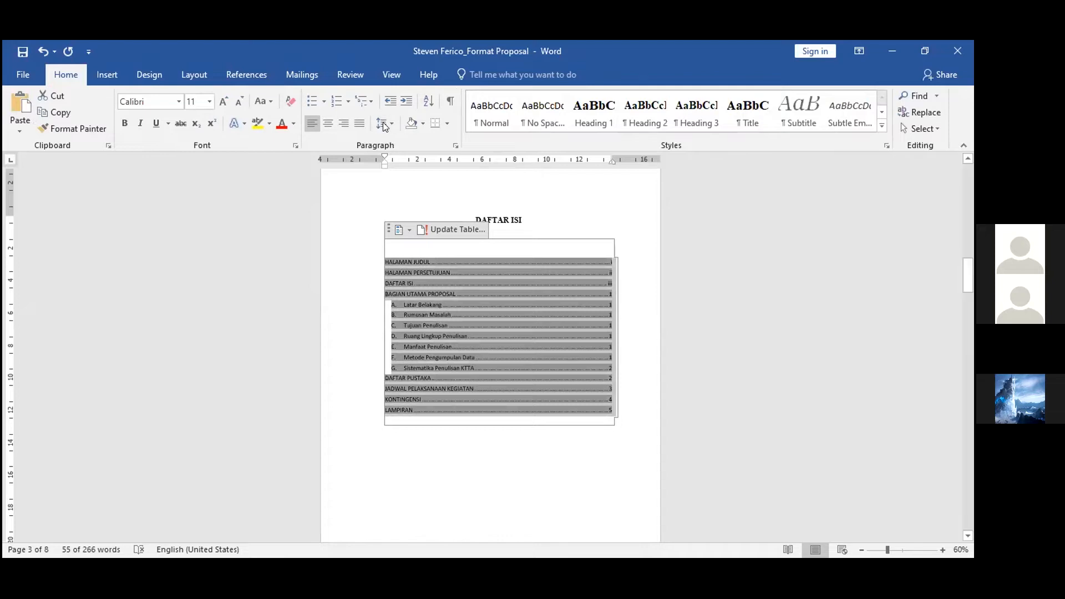
key("alt+p")
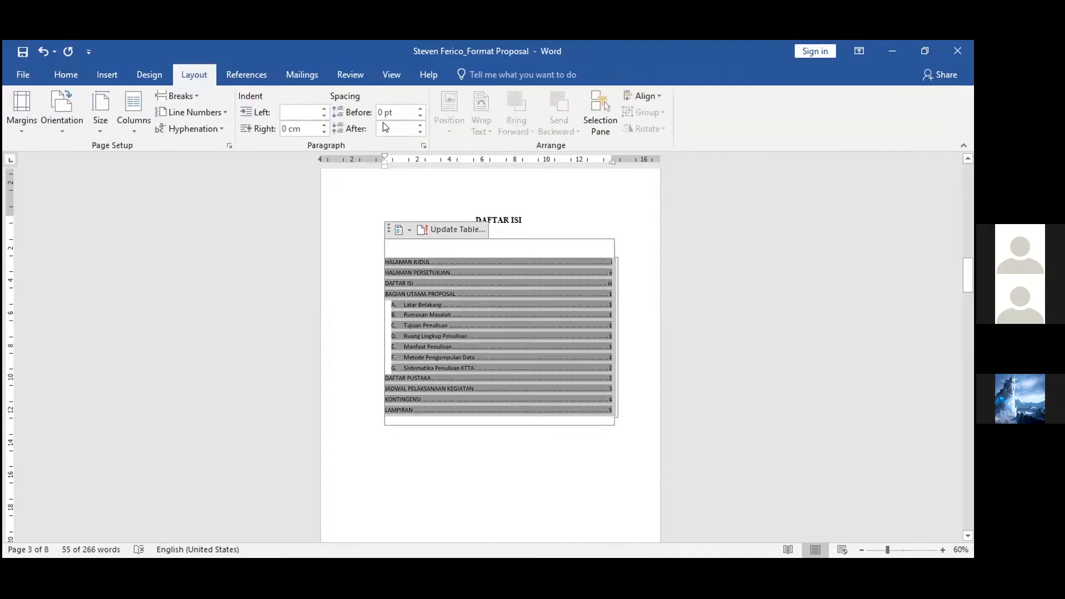
left_click(70, 74)
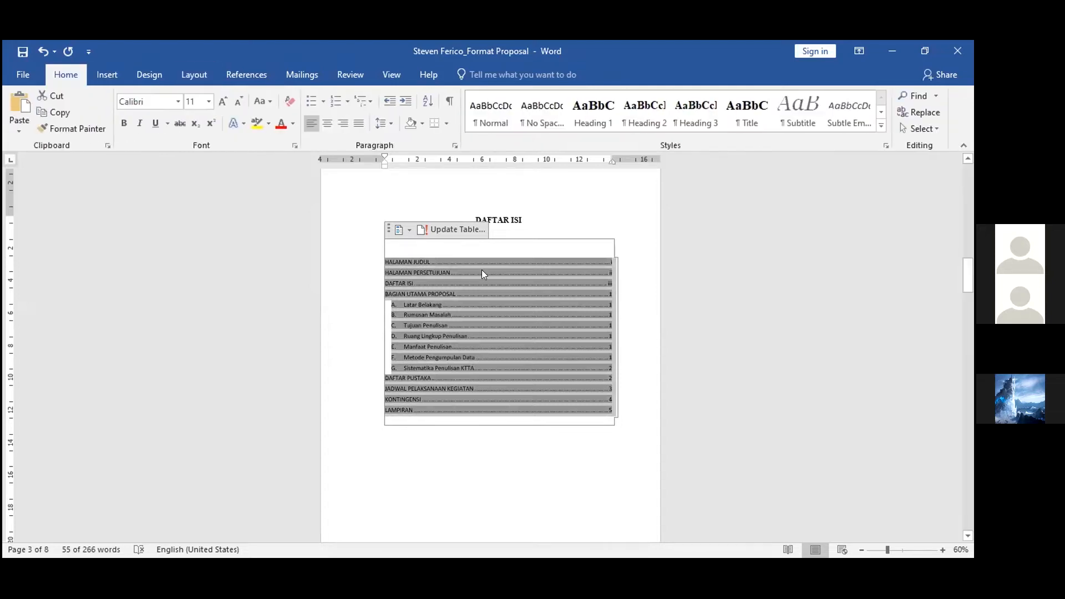
left_click(487, 319)
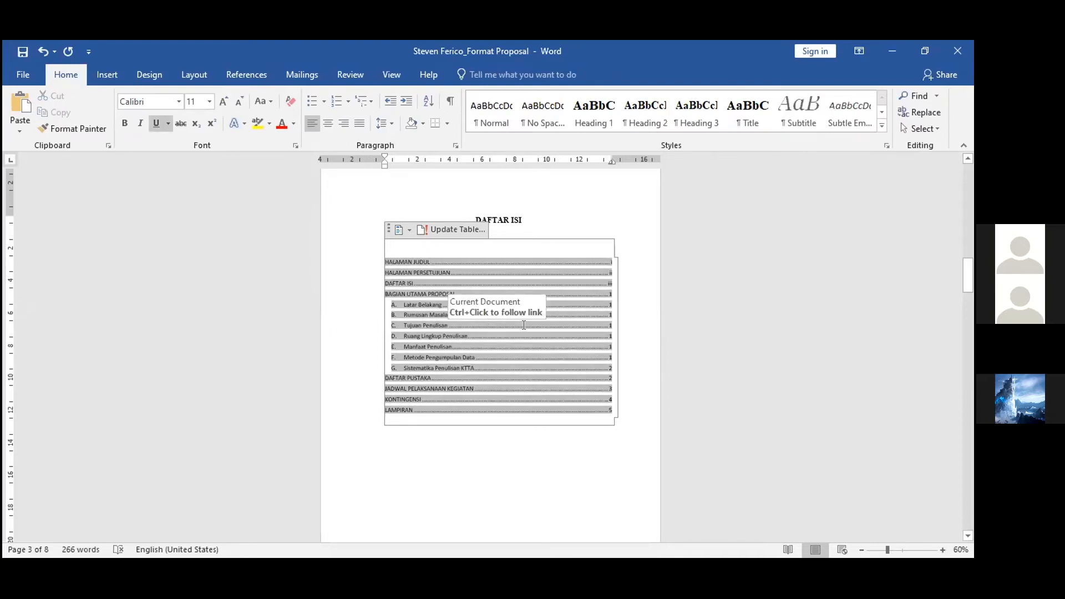
left_click(605, 301)
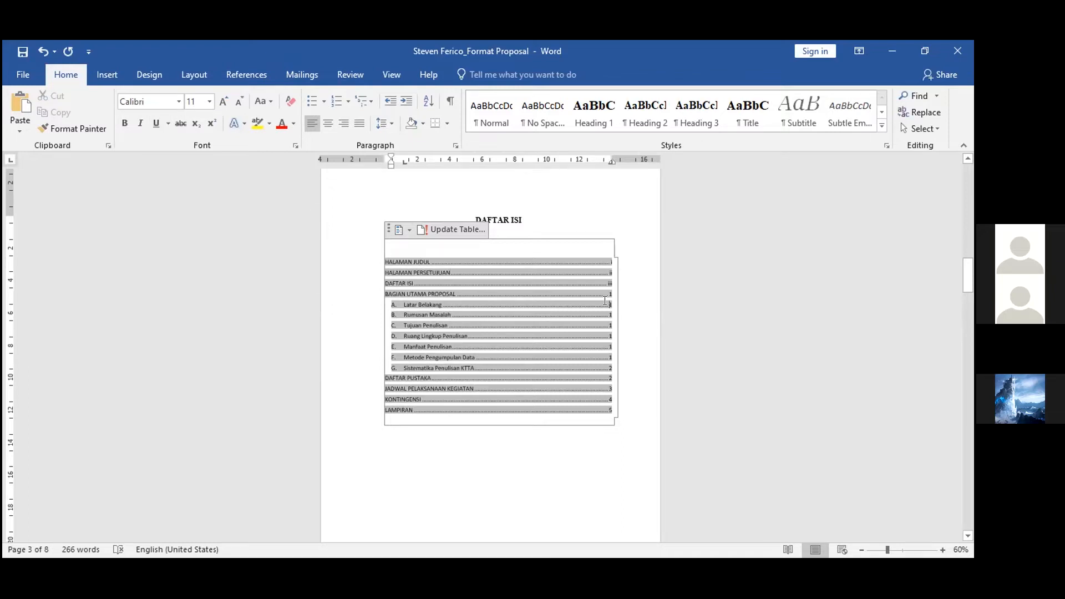
Scroll through the table of contents and the start of the BAGIAN UTAMA PROPOSAL page
scroll(604, 301, "down", 5)
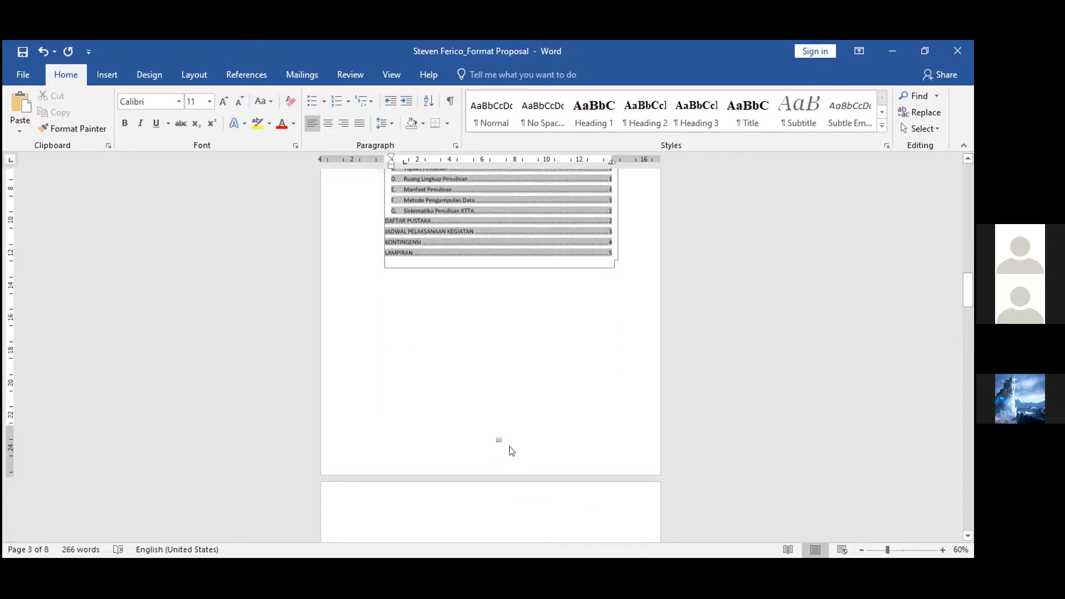
scroll(581, 364, "up", 4)
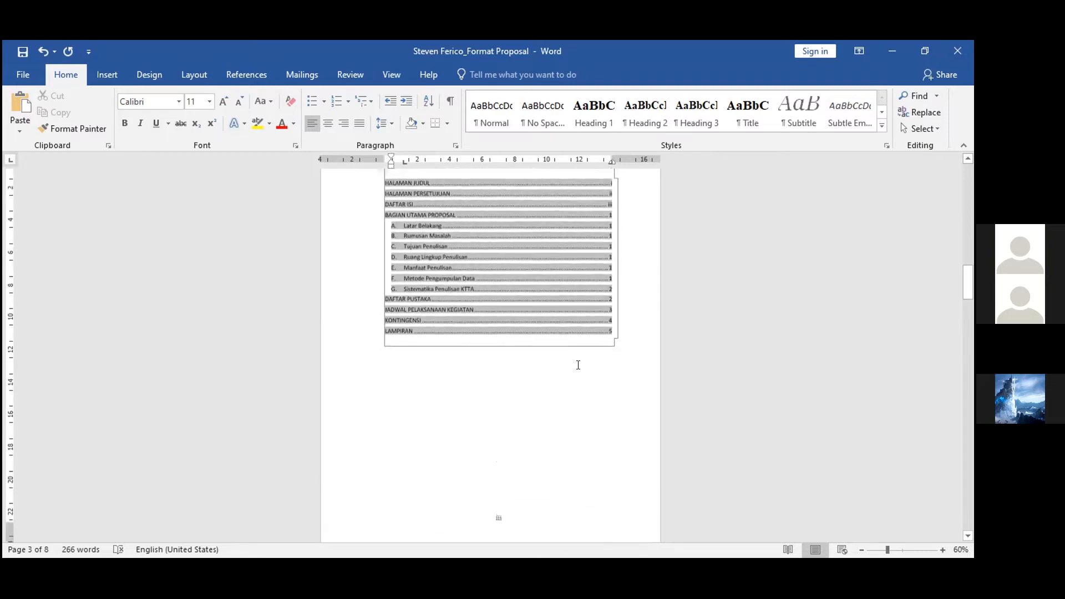
scroll(517, 479, "down", 3)
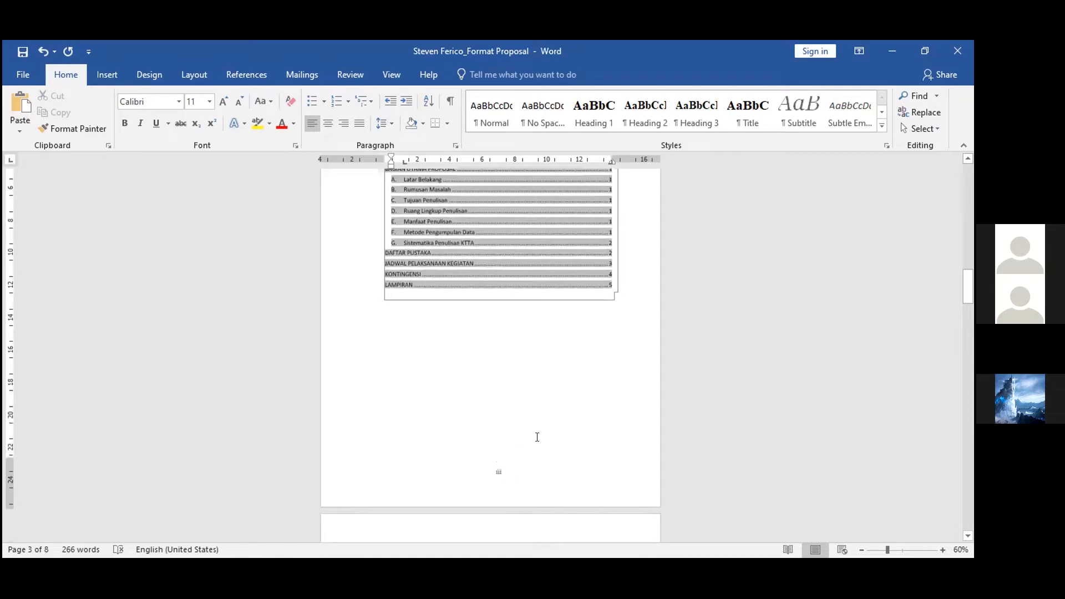
scroll(525, 285, "up", 3)
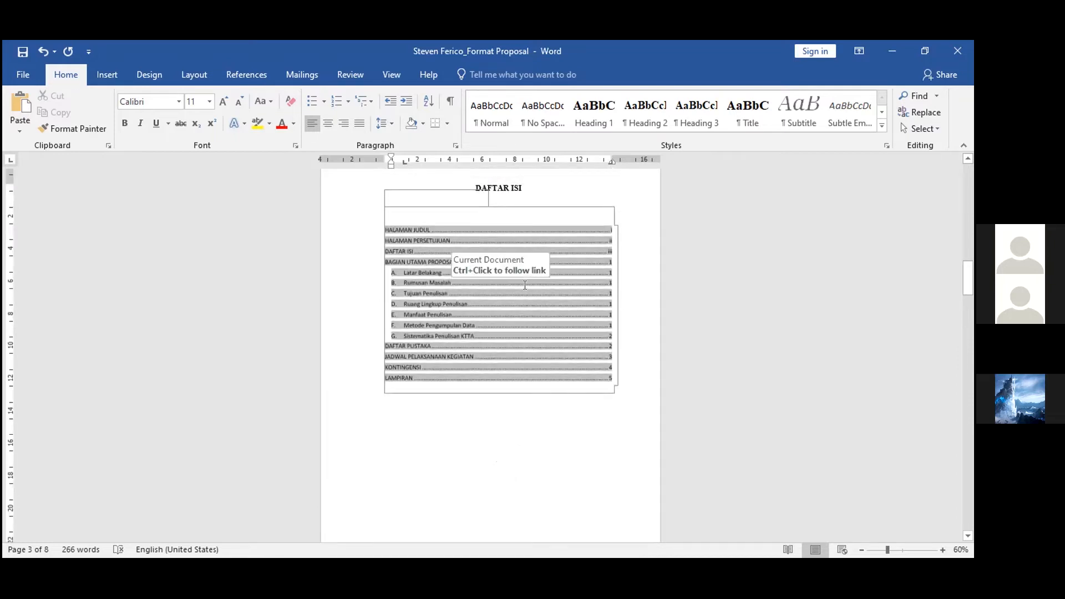
scroll(525, 285, "down", 2)
scroll(523, 286, "up", 2)
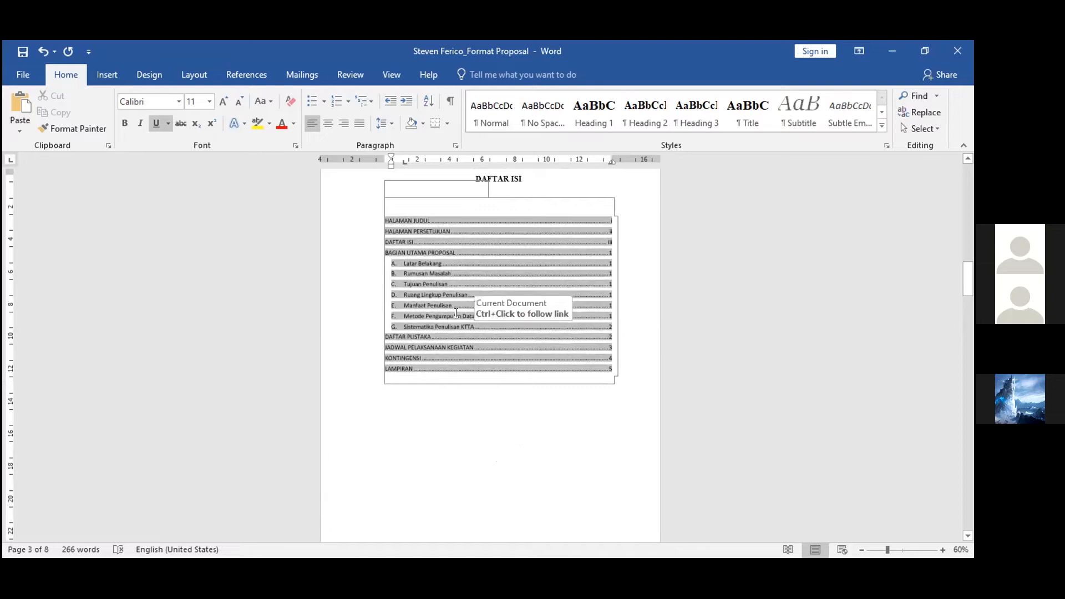
left_click(390, 220)
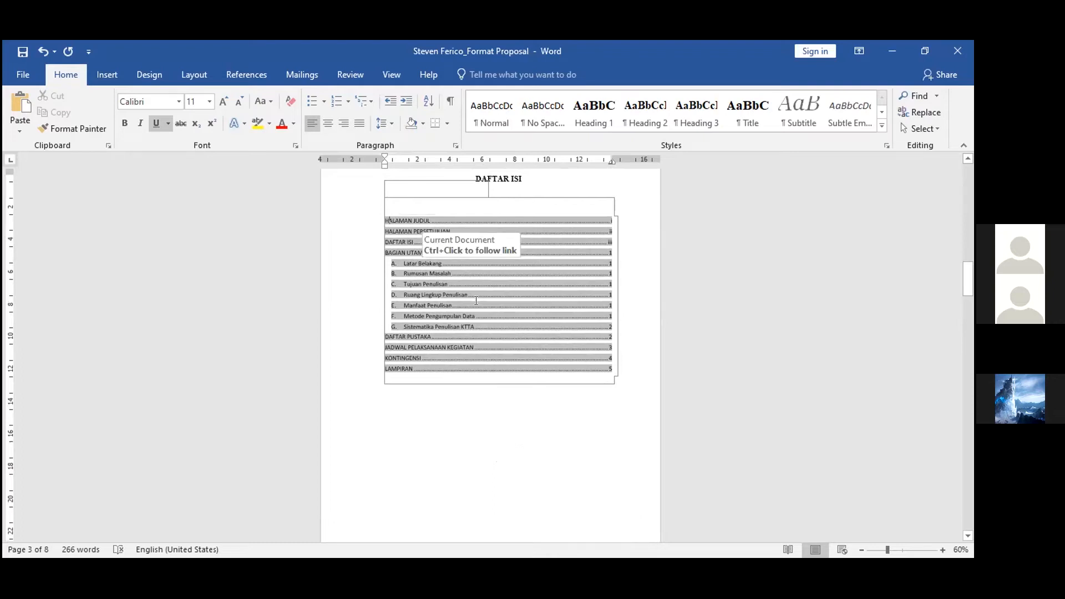
scroll(476, 301, "down", 15)
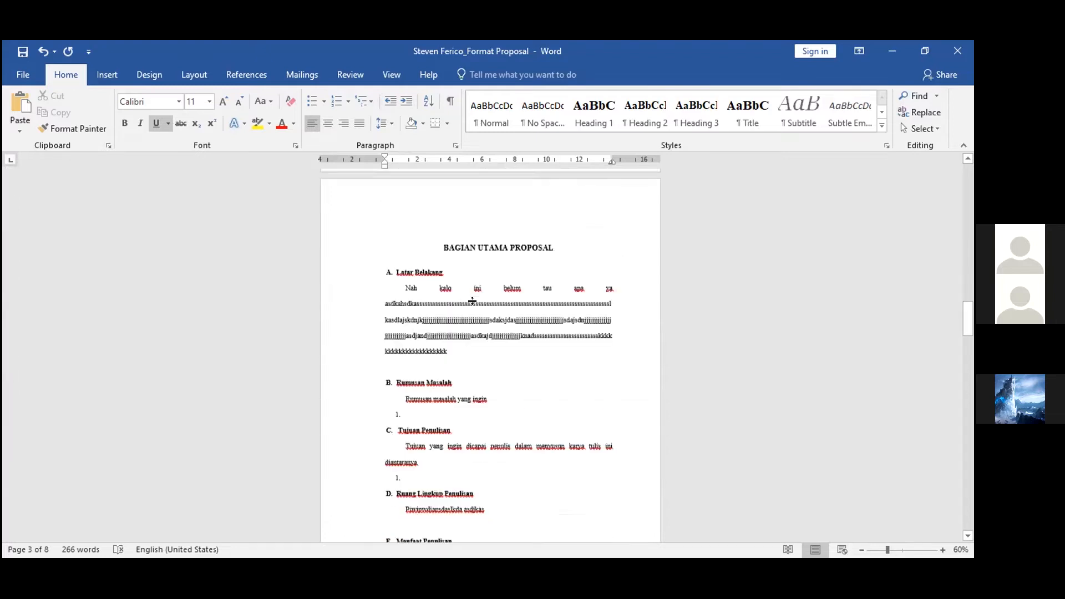
scroll(476, 301, "down", 15)
scroll(476, 301, "up", 10)
scroll(476, 301, "up", 10)
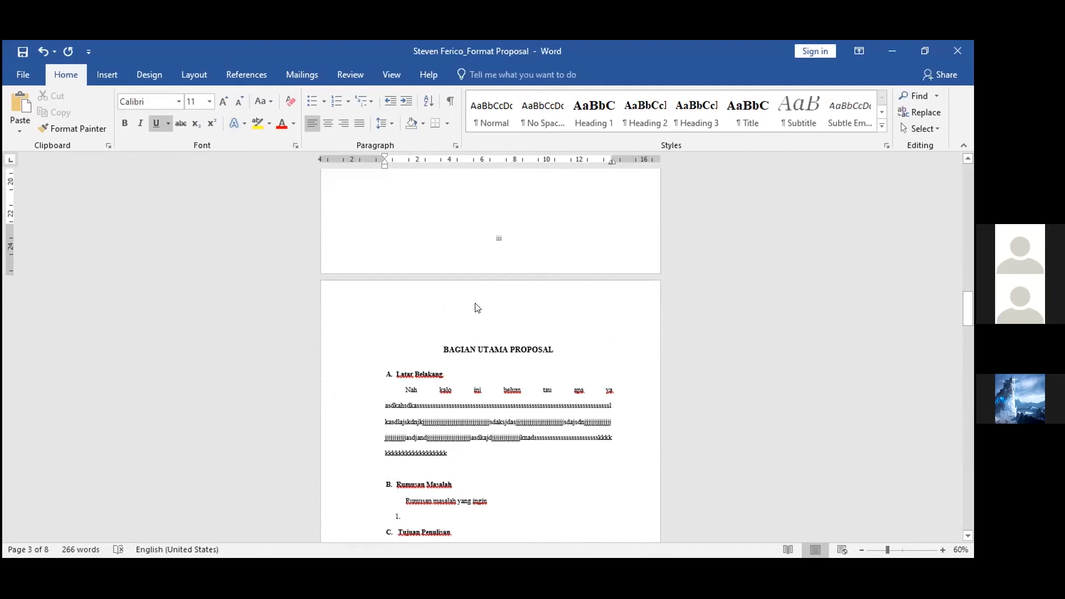
left_click(467, 384)
scroll(467, 386, "down", 1)
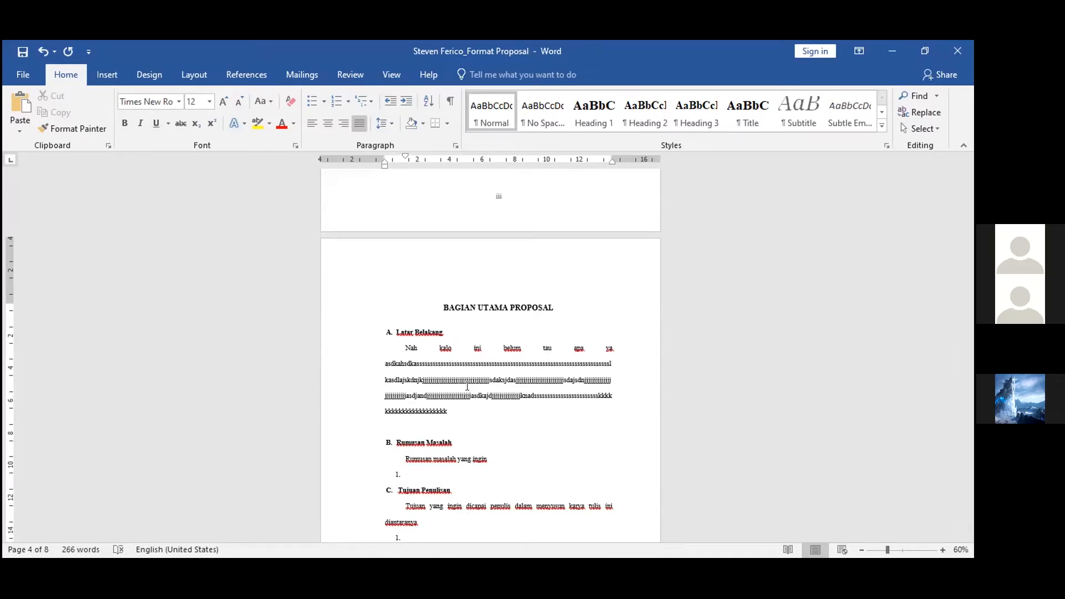
left_click(407, 348)
key("shift+Right")
key("shift+Right")
key("shift+Right")
key("shift+Right")
key("shift+Right")
key("shift+Right")
key("shift+Right")
key("shift+Right")
key("shift+Right")
key("shift+Right")
key("shift+Right")
key("shift+Right")
key("shift+Right")
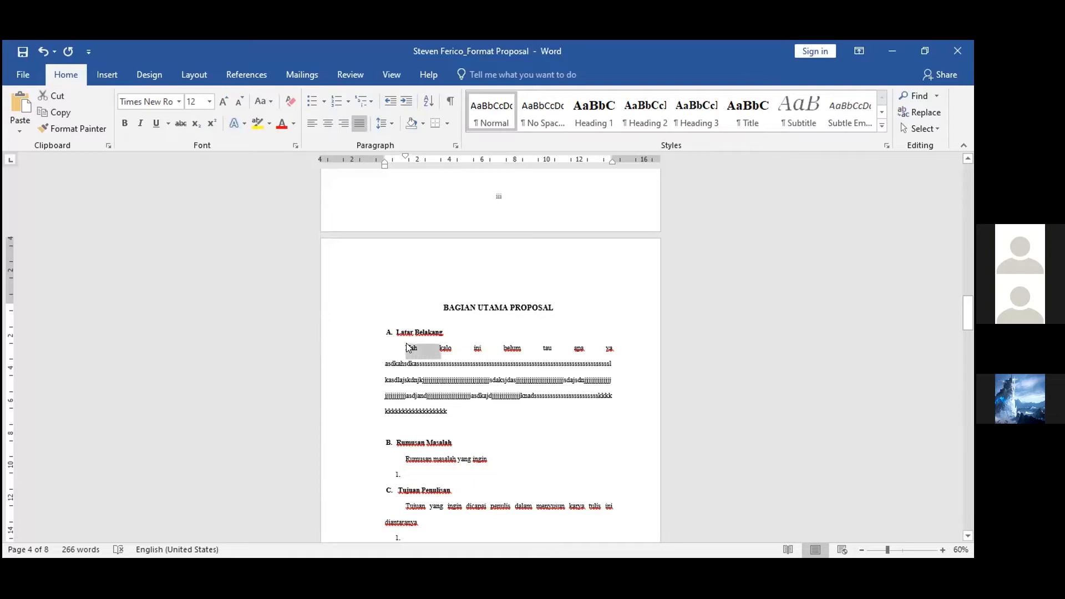
key("shift+Right")
key("shift+Right")
key("shift+Right")
left_click(407, 347)
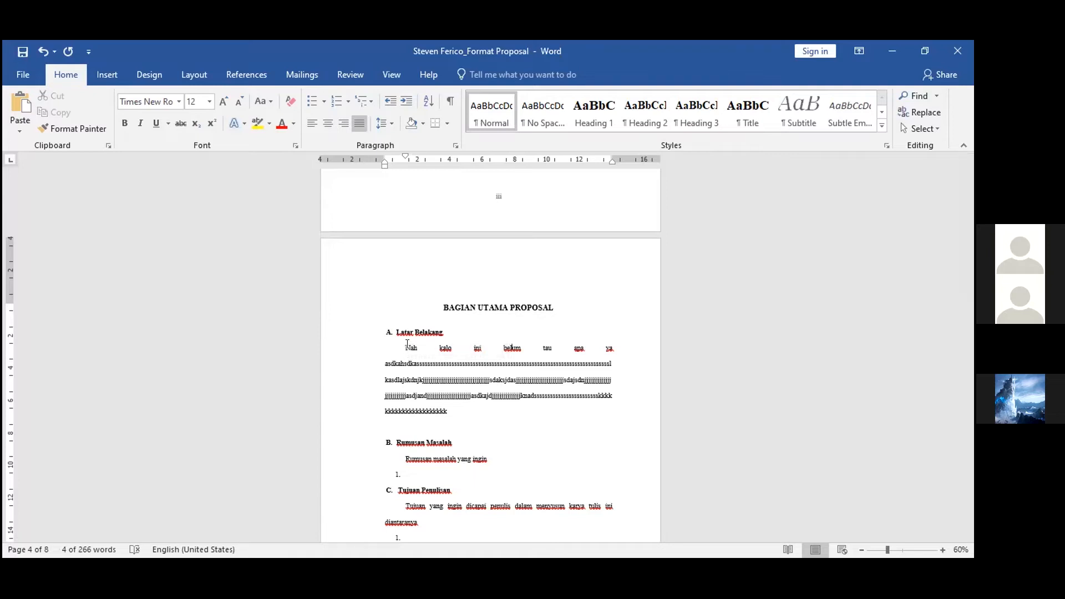
Select the words "Nah kalo ini belum" in Latar Belakang and start adding a new citation source of type Journal Article
left_click_drag(401, 344, 522, 346)
left_click_drag(525, 291, 524, 291)
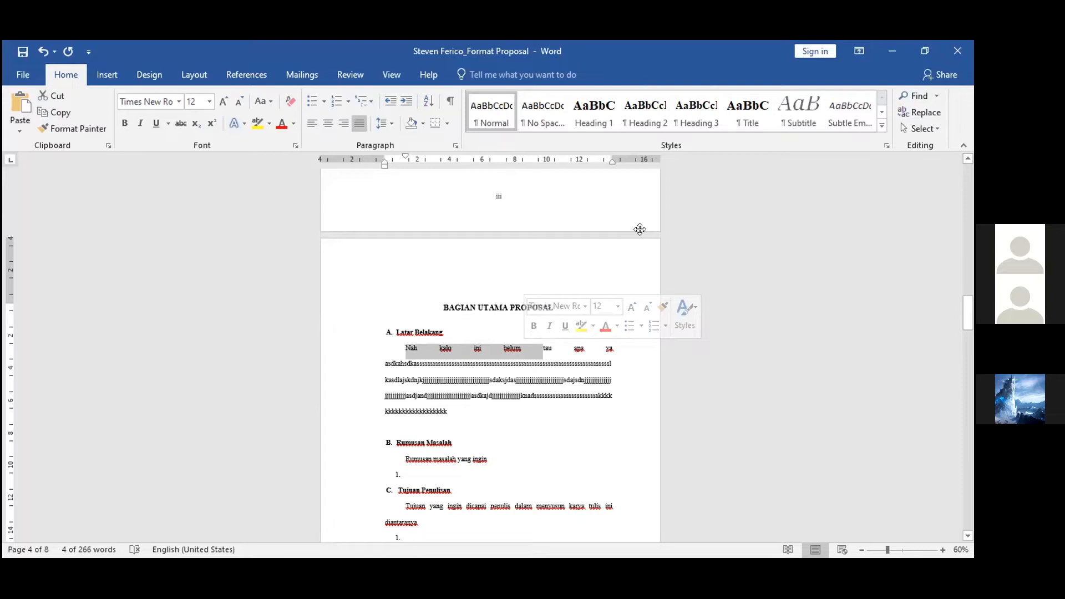
left_click_drag(639, 229, 717, 365)
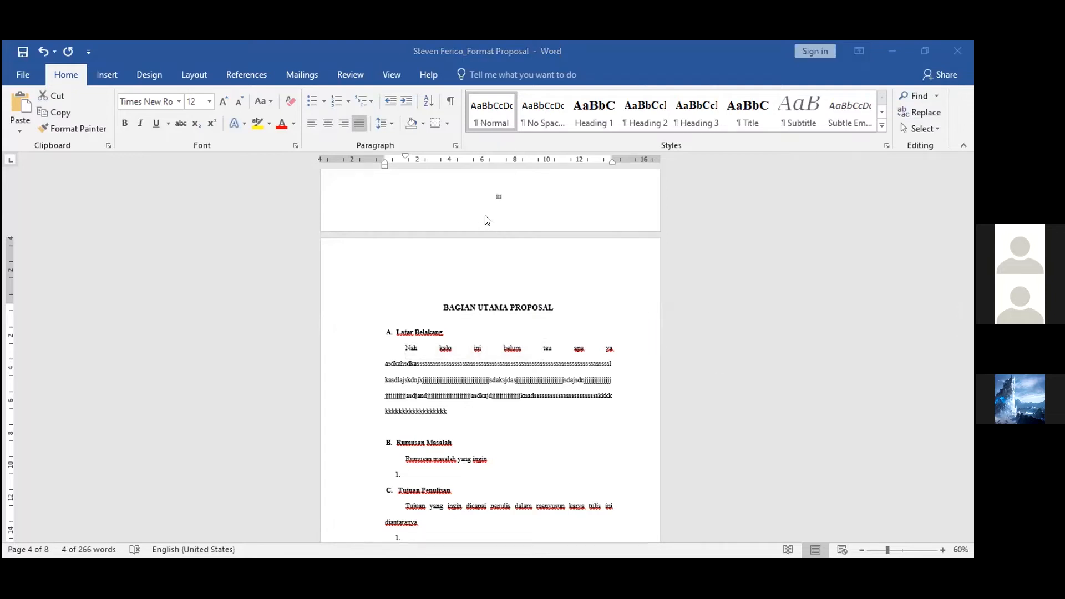
left_click(250, 76)
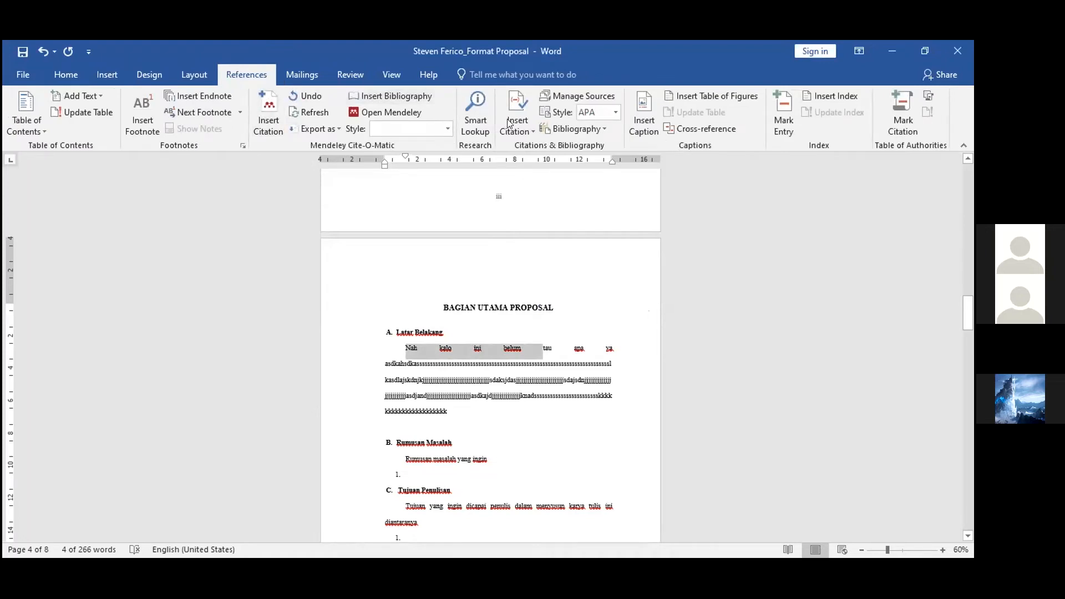
left_click(517, 119)
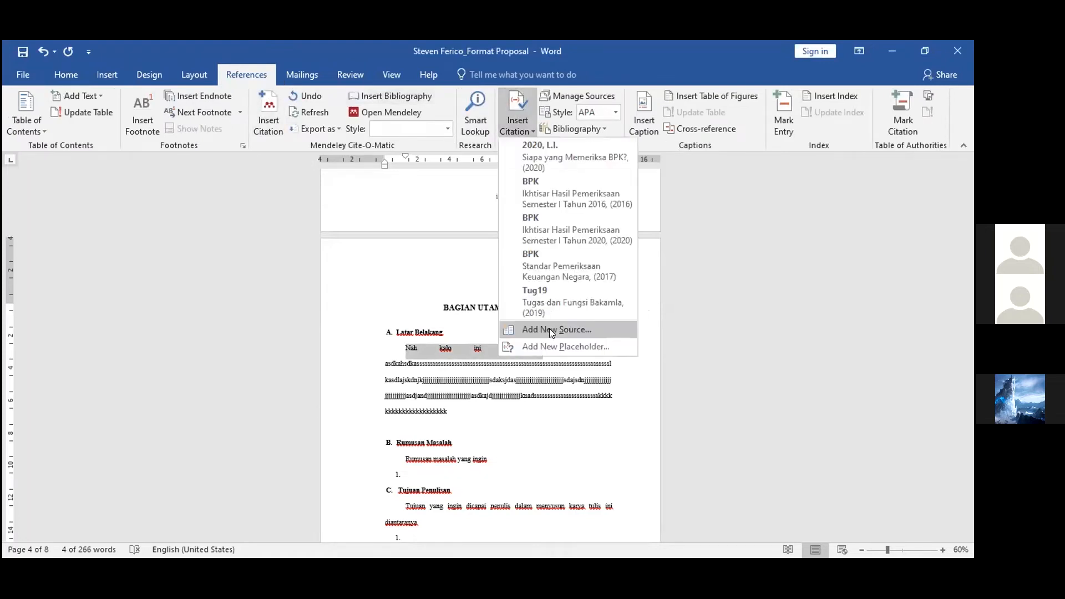
left_click(550, 331)
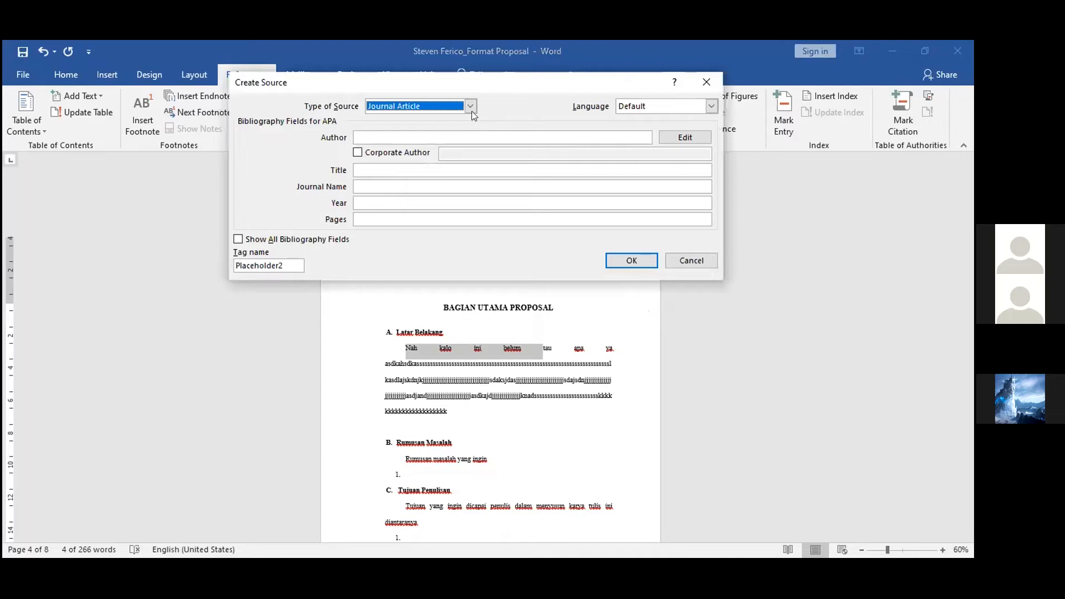
left_click(438, 111)
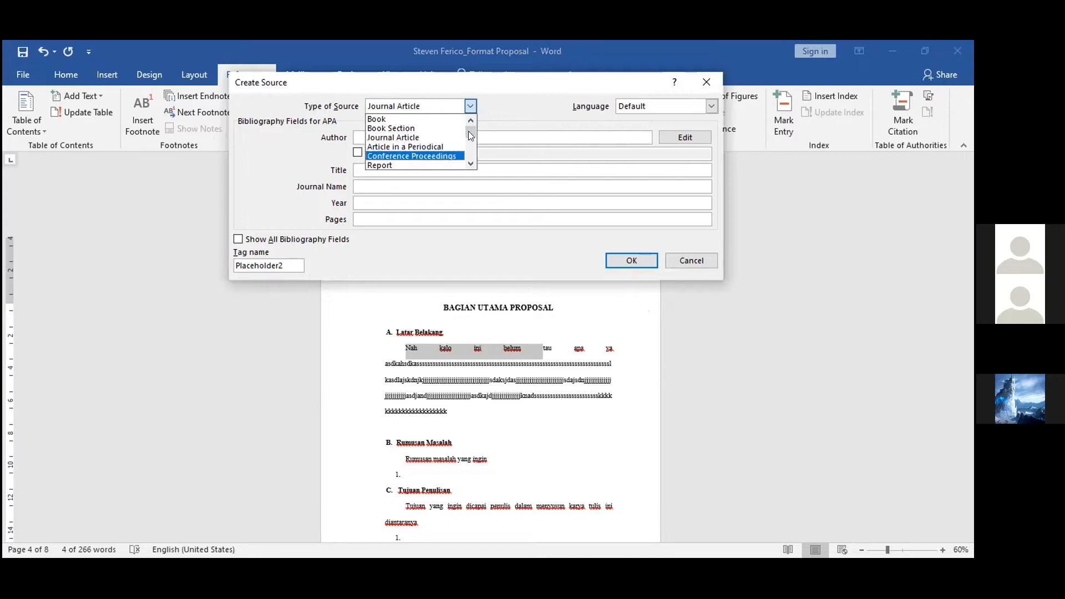
left_click_drag(470, 131, 471, 153)
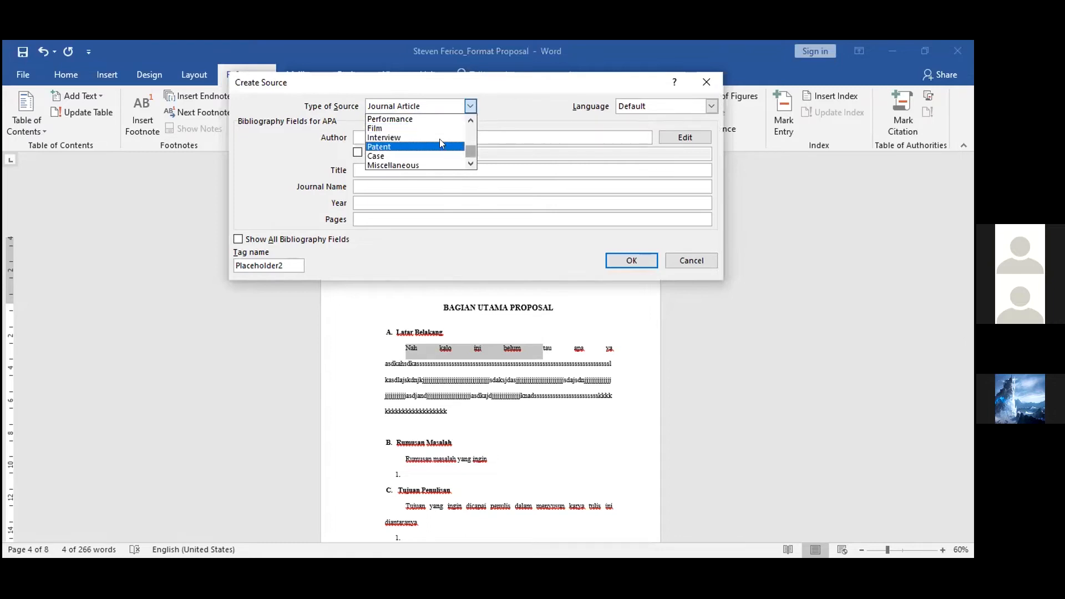
left_click_drag(471, 149, 472, 137)
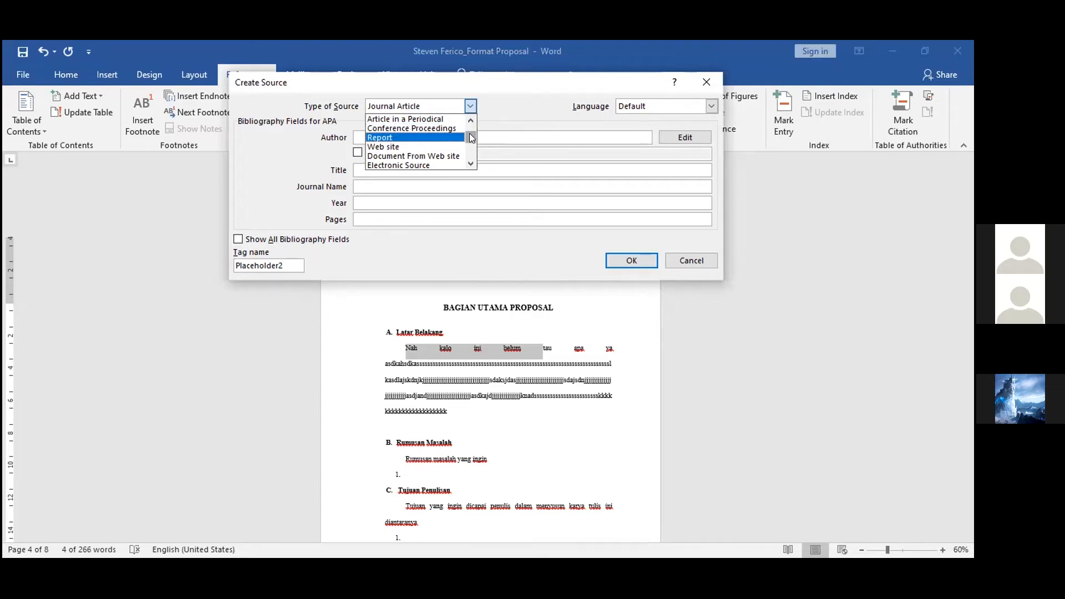
left_click_drag(471, 137, 426, 146)
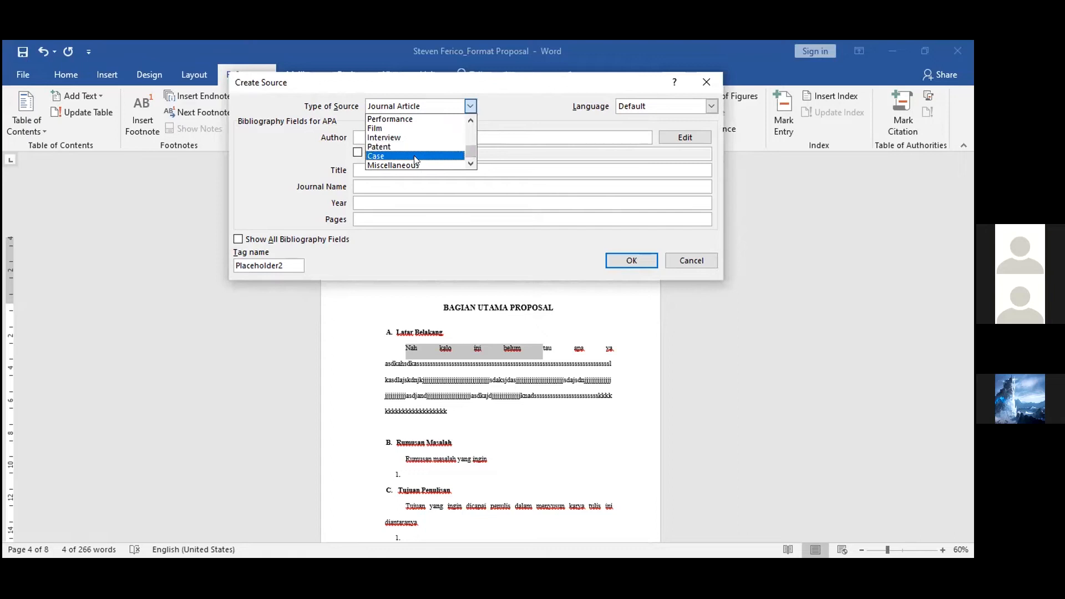
left_click(437, 104)
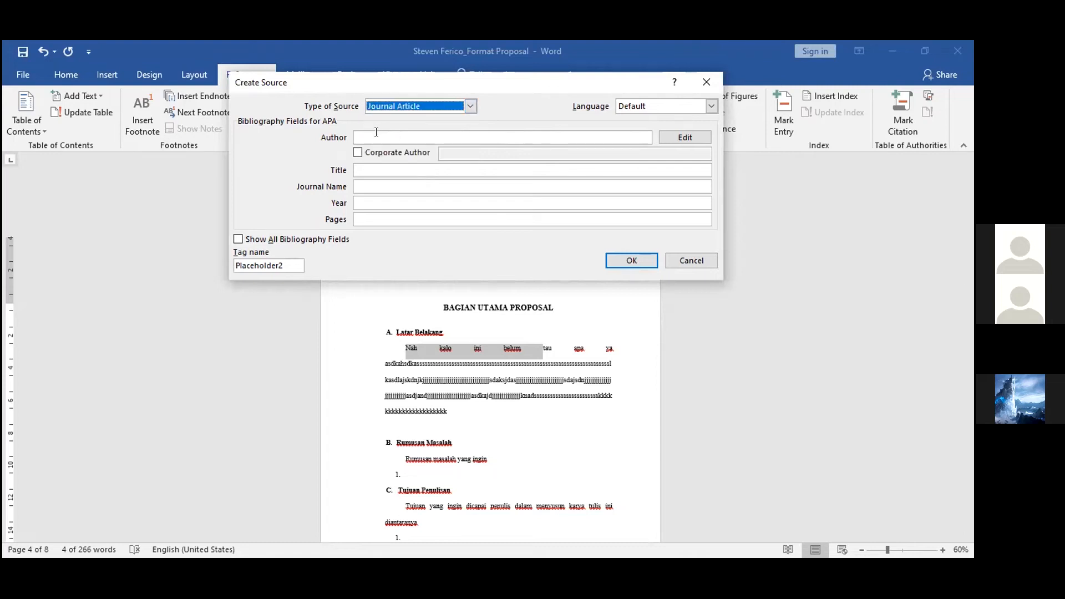
Mark the source as a Corporate Author and insert it as a citation replacing the selected words
left_click(376, 132)
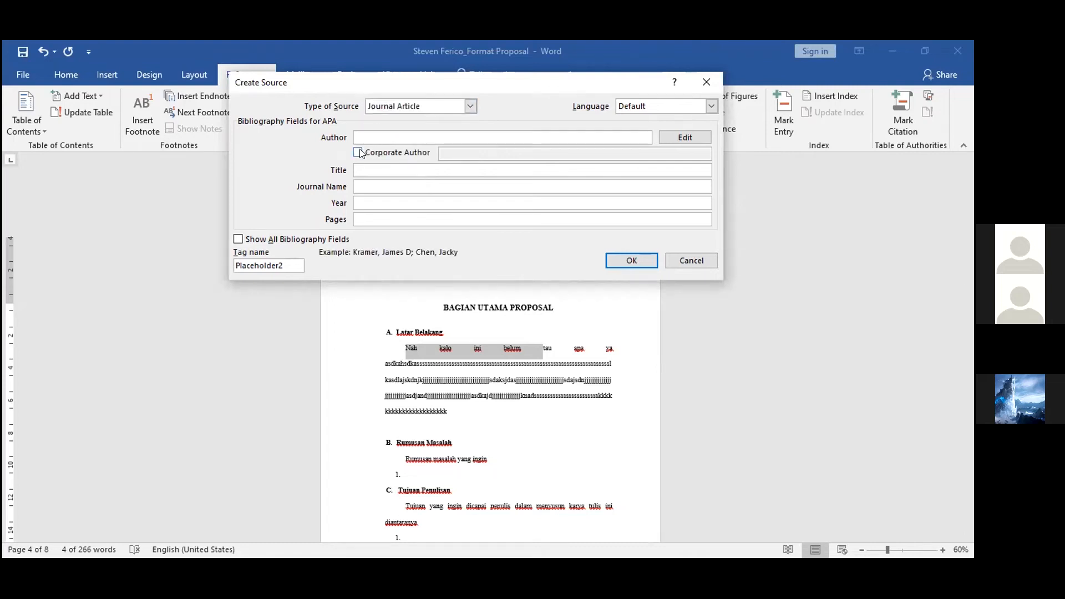
left_click(359, 153)
left_click(454, 154)
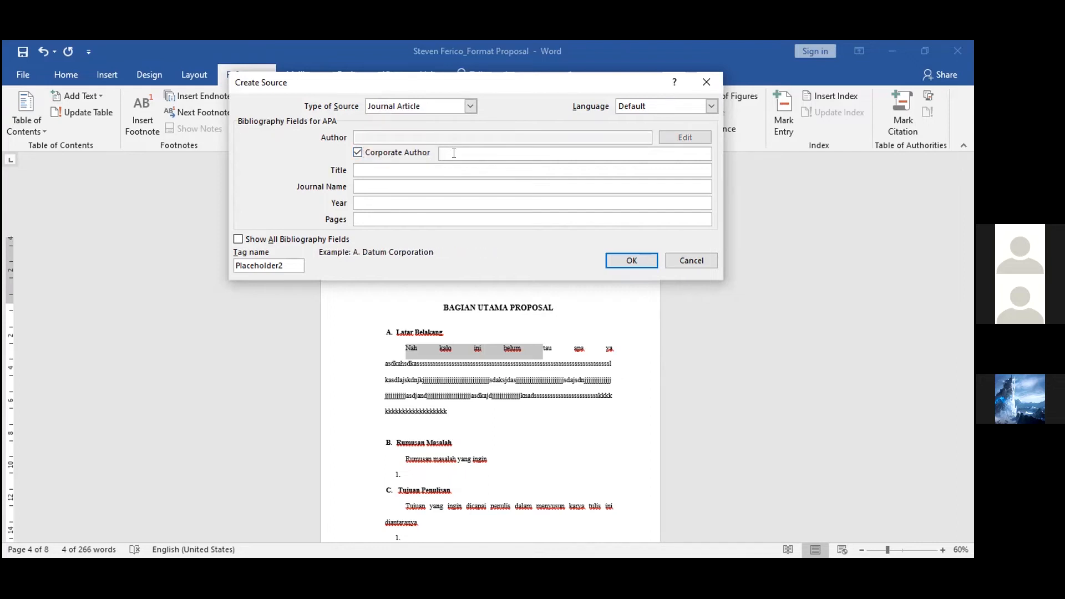
left_click(394, 164)
left_click(435, 191)
left_click(423, 217)
left_click(645, 261)
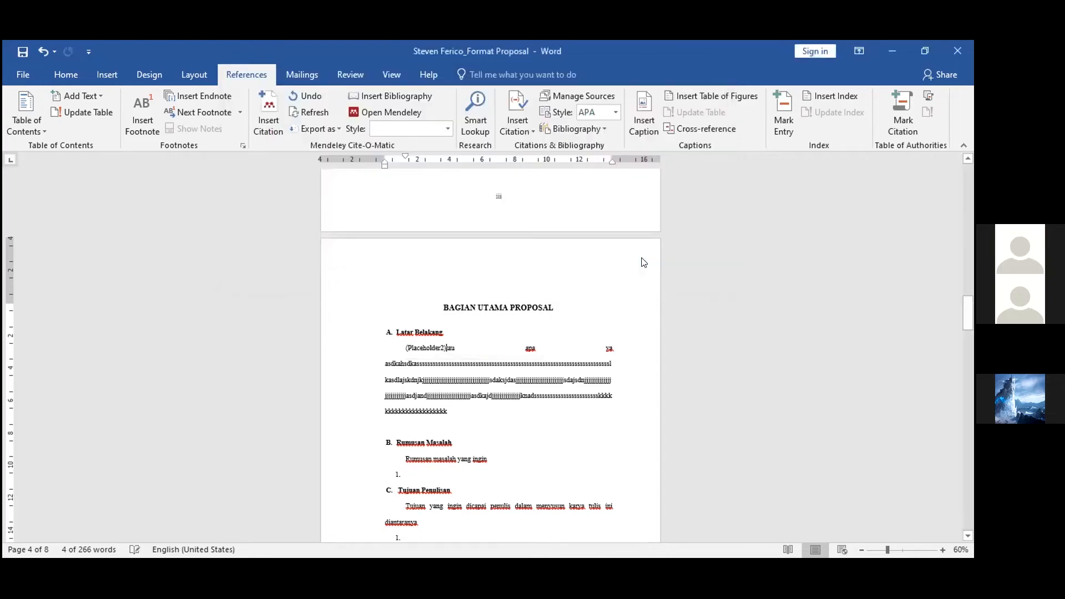
left_click(420, 347)
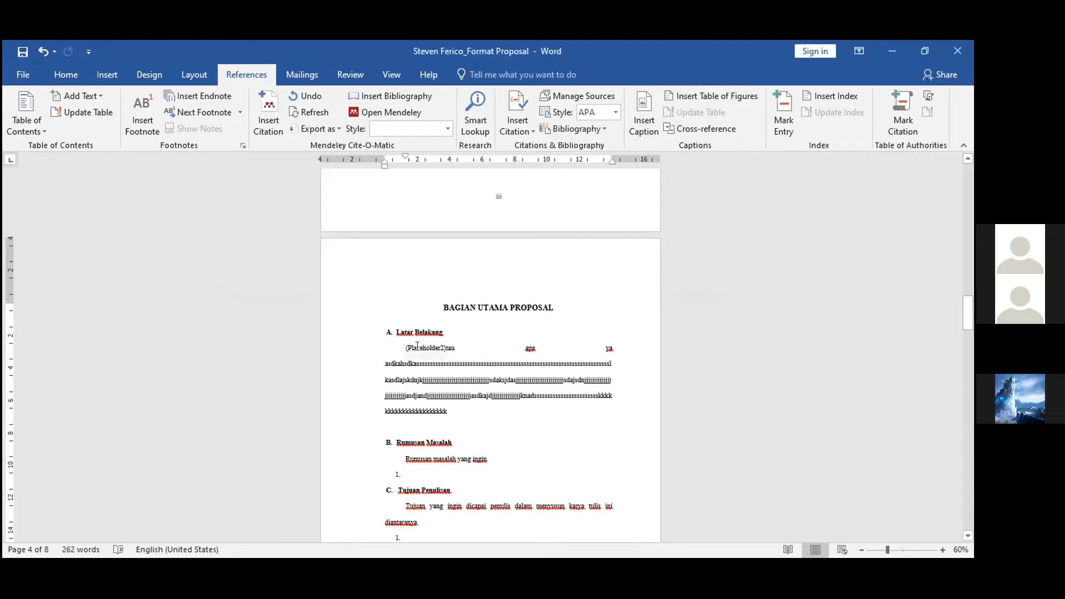
Scroll through the body text from Latar Belakang down to the DAFTAR PUSTAKA heading
left_click(476, 355)
scroll(534, 388, "down", 1)
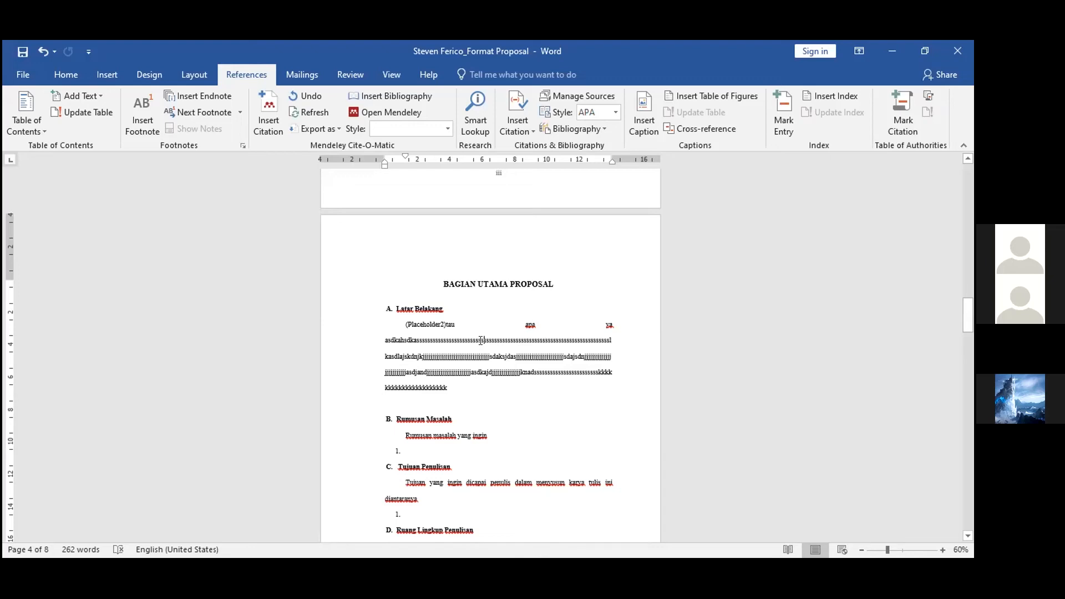
scroll(480, 340, "down", 1)
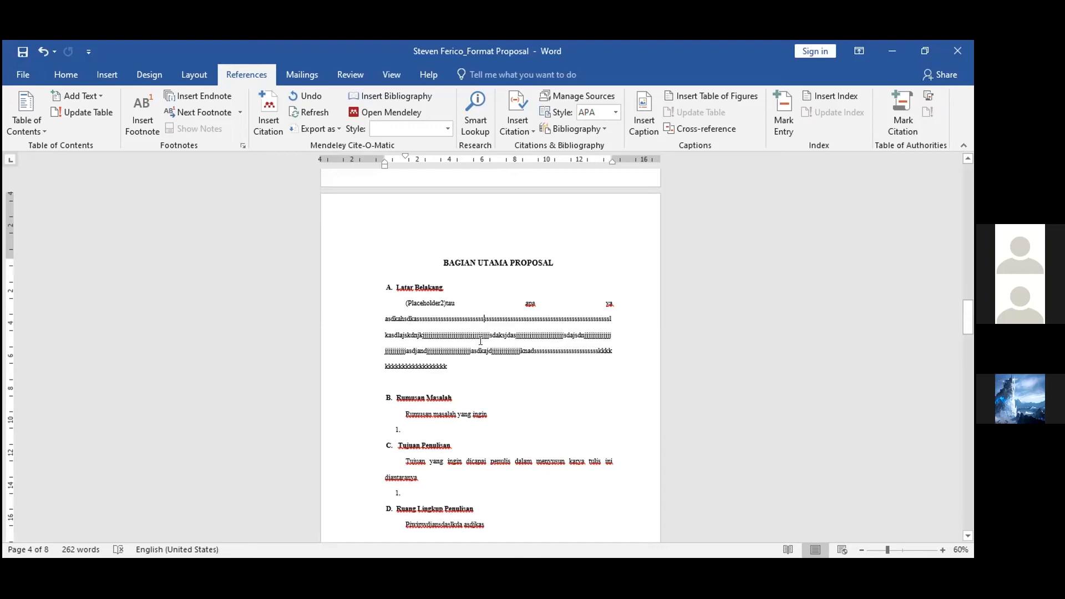
scroll(480, 341, "down", 1)
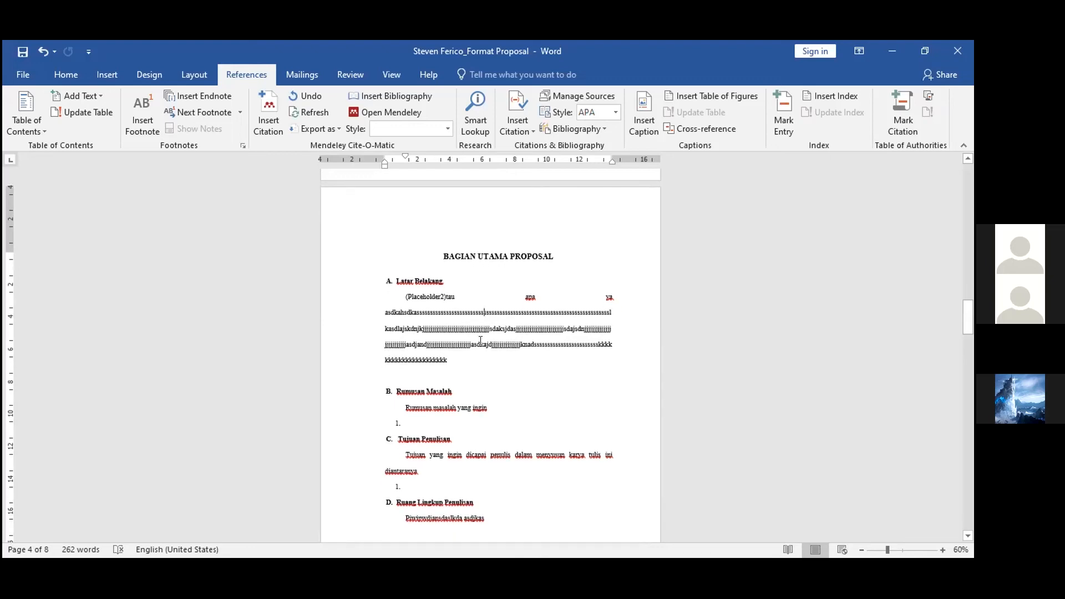
scroll(481, 340, "down", 10)
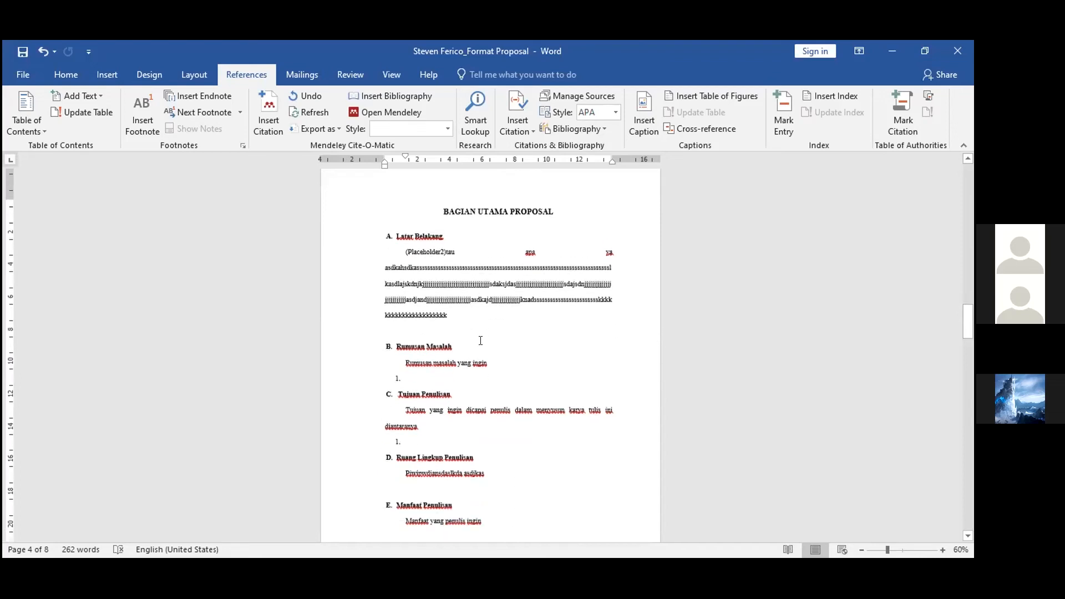
scroll(480, 340, "down", 10)
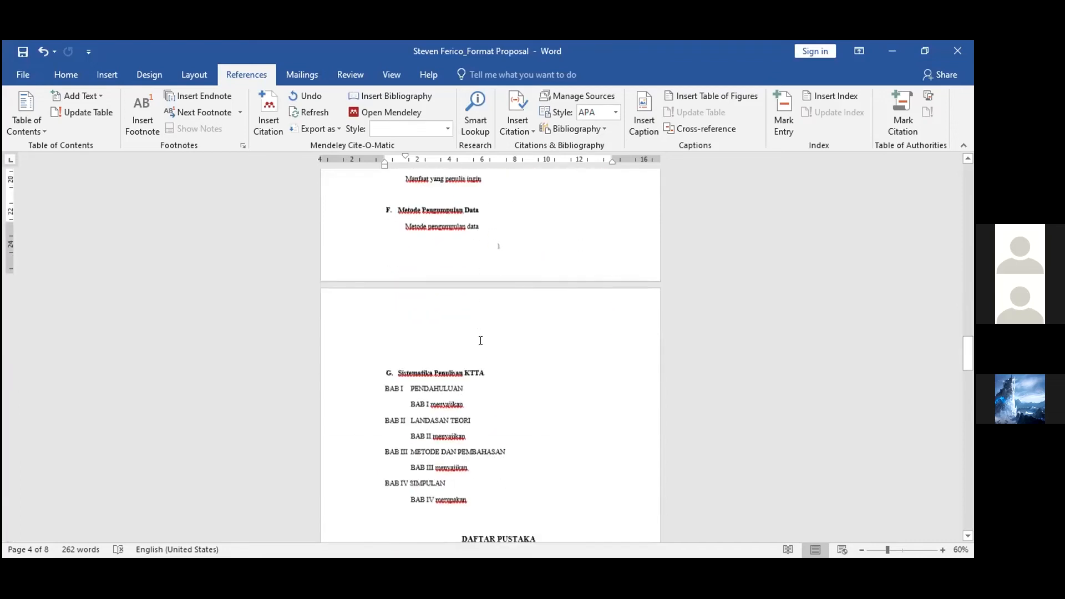
Undo the last edit and set the citation style to APA Sixth Edition
left_click(456, 345)
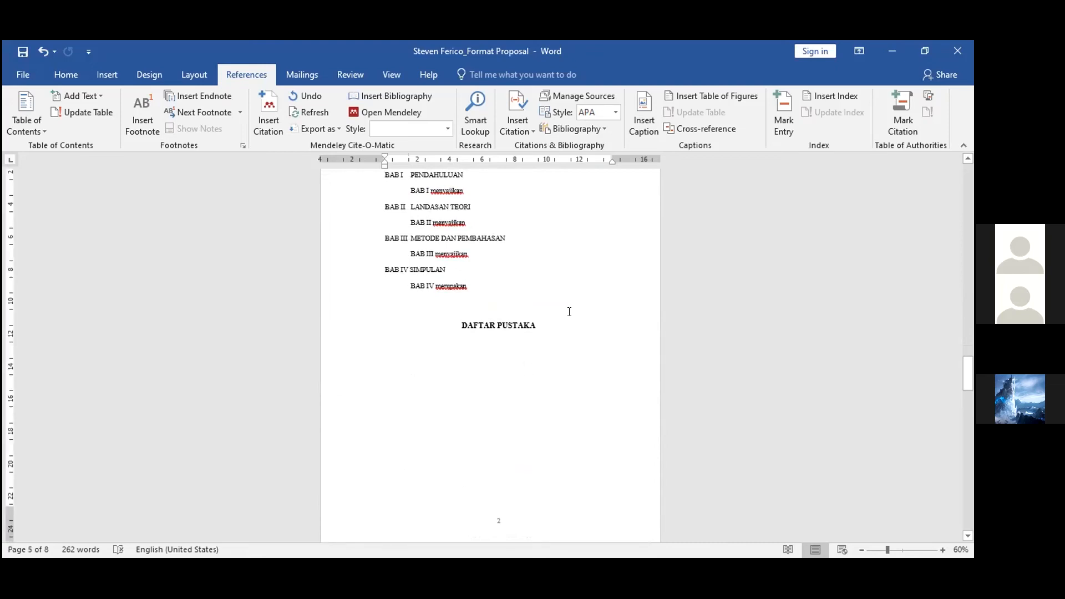
key("ctrl+z")
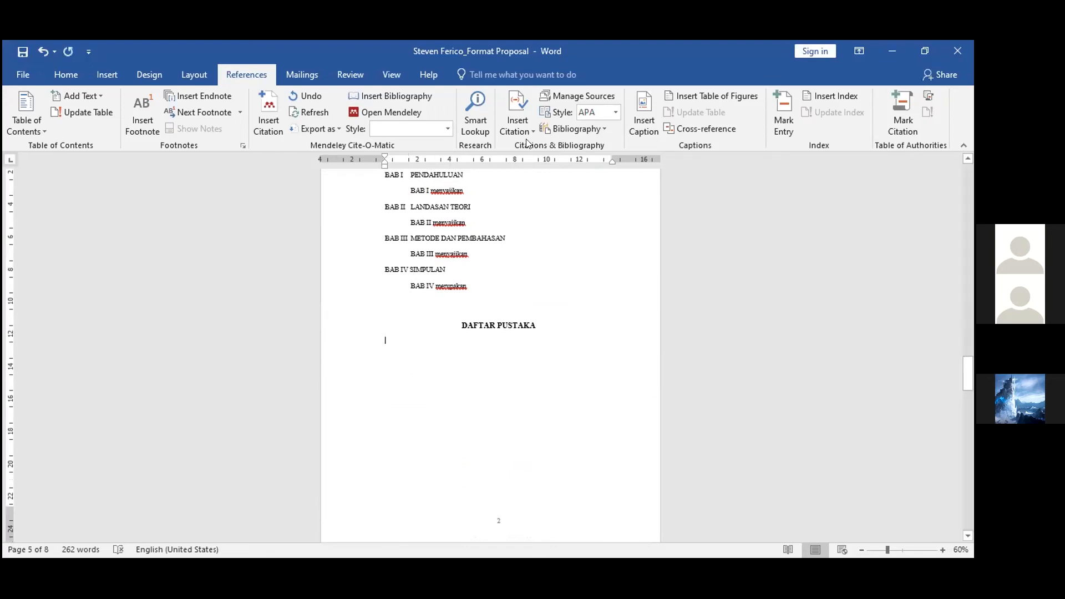
left_click(617, 112)
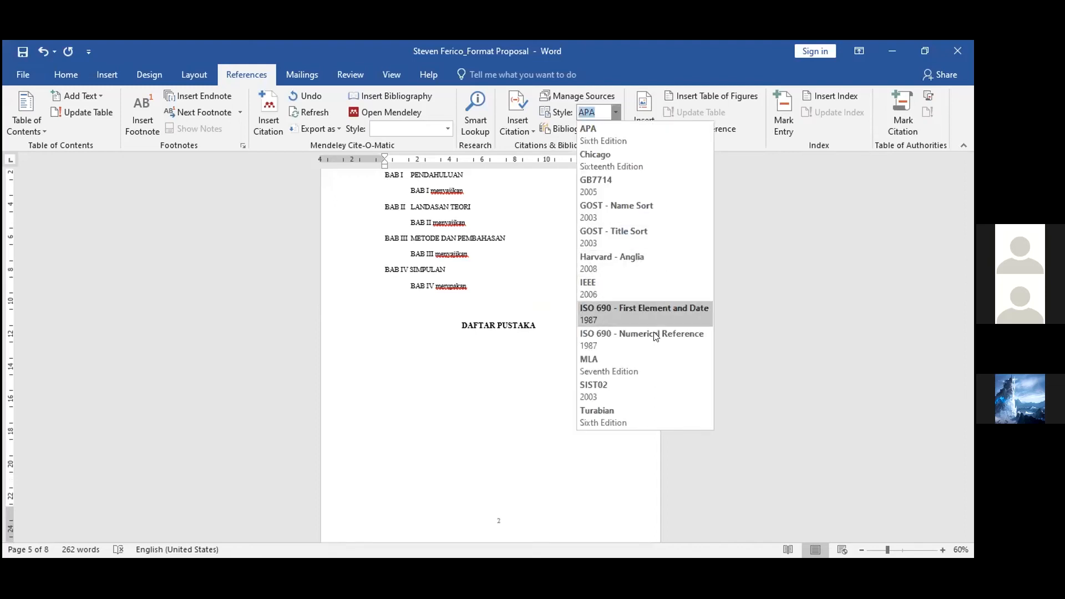
left_click(607, 137)
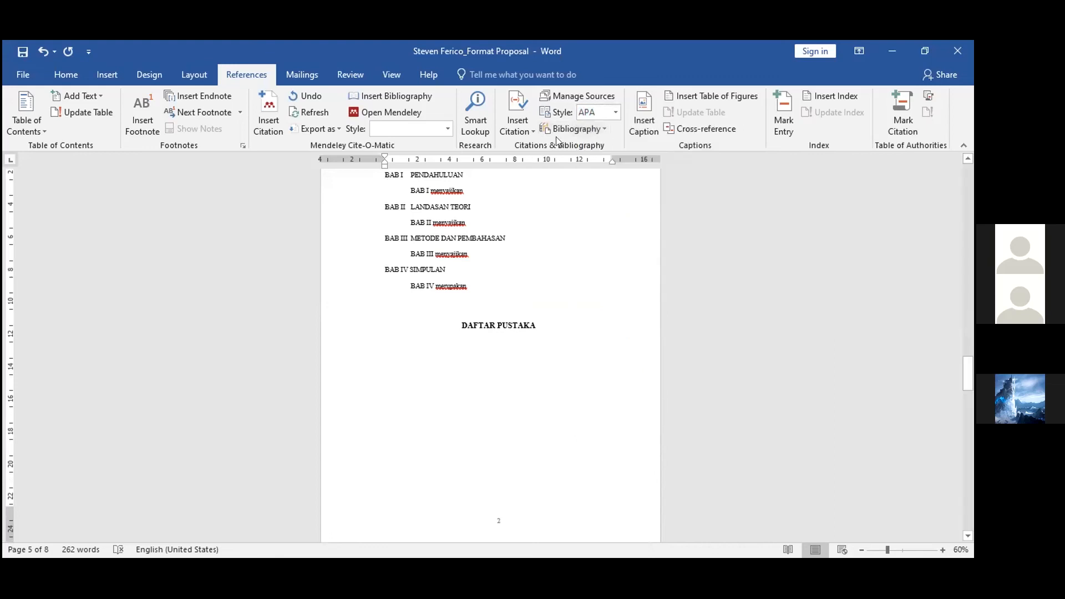
In the Source Manager, delete the BPK Ikhtisar 2016 source and copy the BPS Berita Resmi Statistik source to the current list
left_click(562, 97)
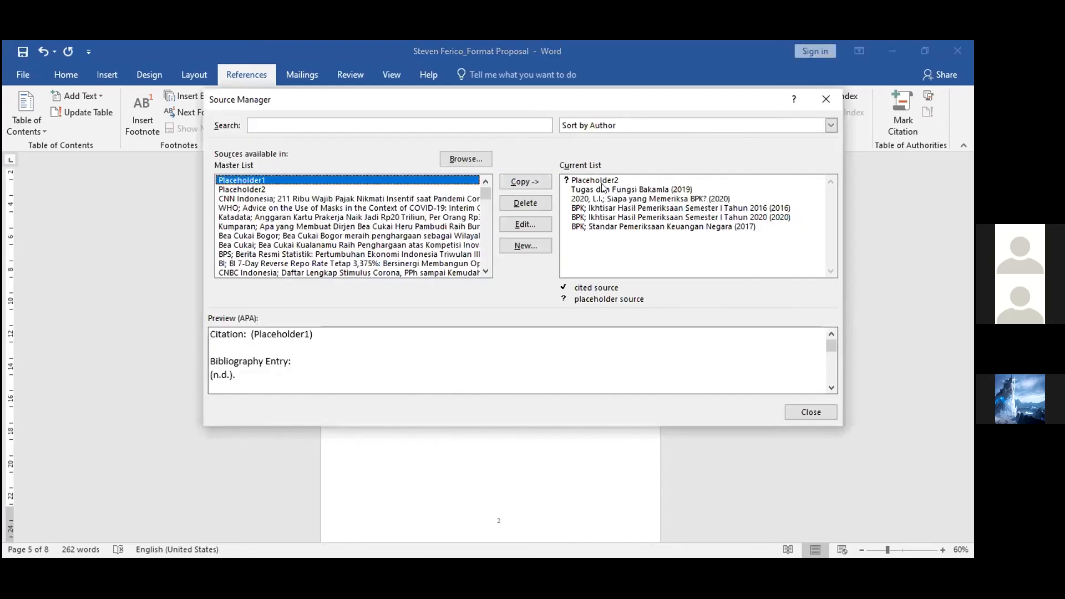
left_click(590, 208)
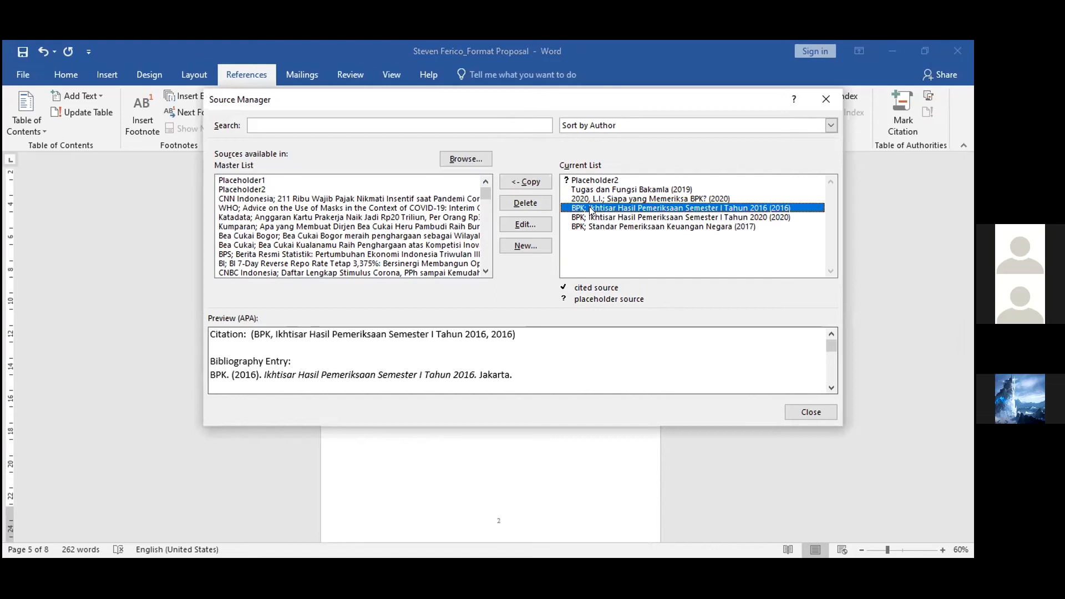
left_click(525, 203)
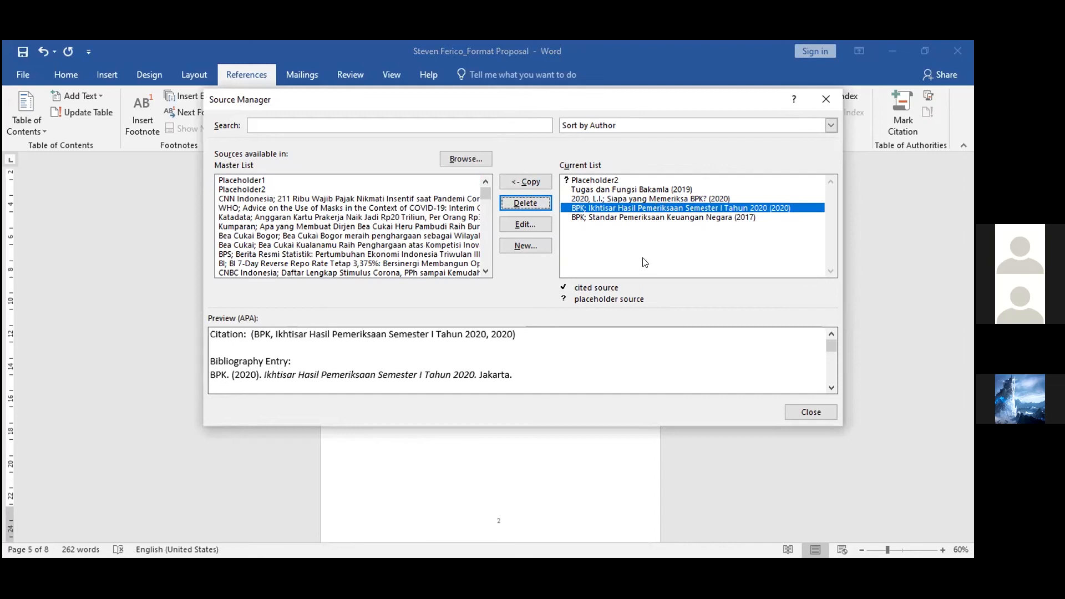
left_click(411, 255)
left_click(511, 182)
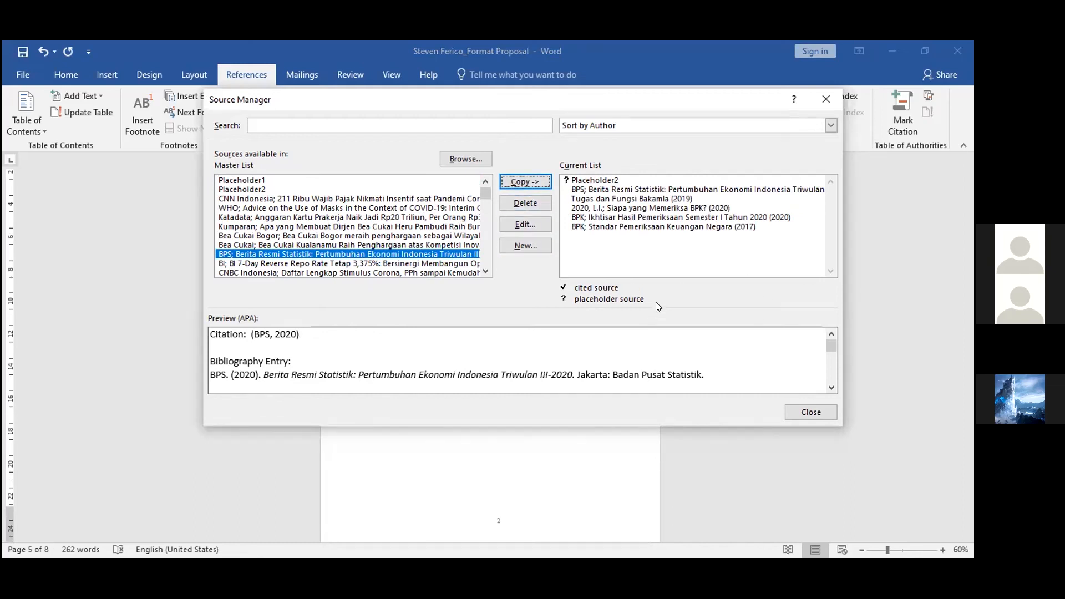
Select all sources in the current list and close the Source Manager
left_click(641, 228)
key("shift+Up")
key("shift+Up")
key("shift+Up")
key("shift+Up")
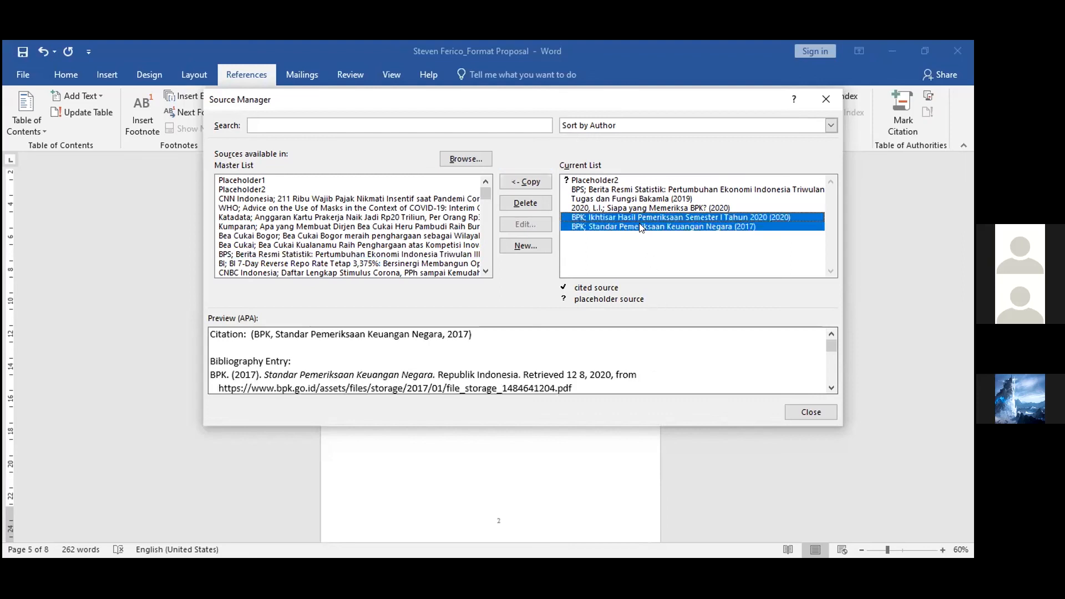
key("shift+Up")
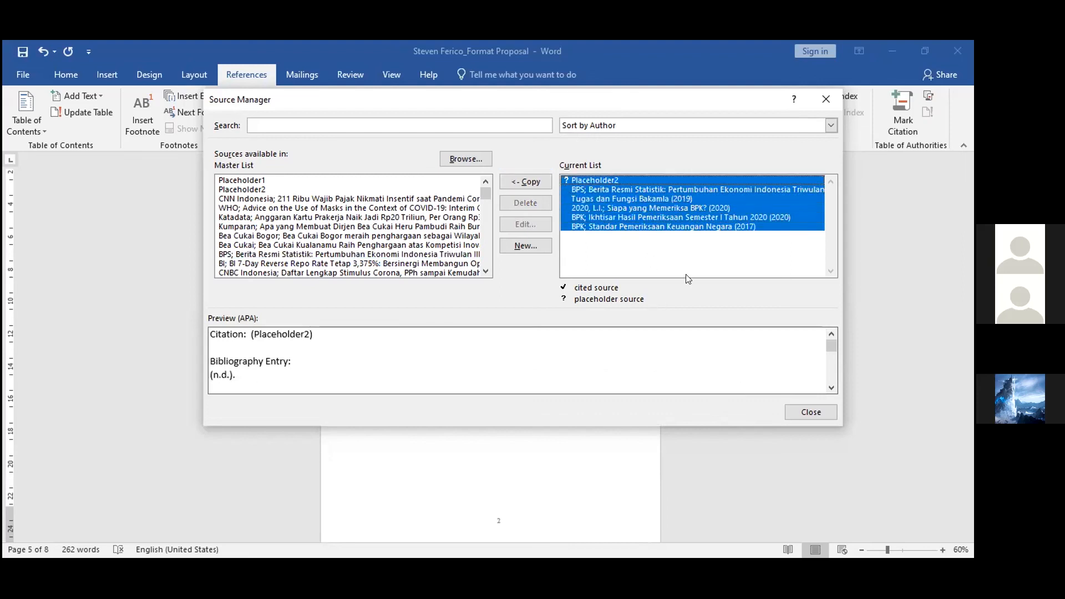
left_click(812, 411)
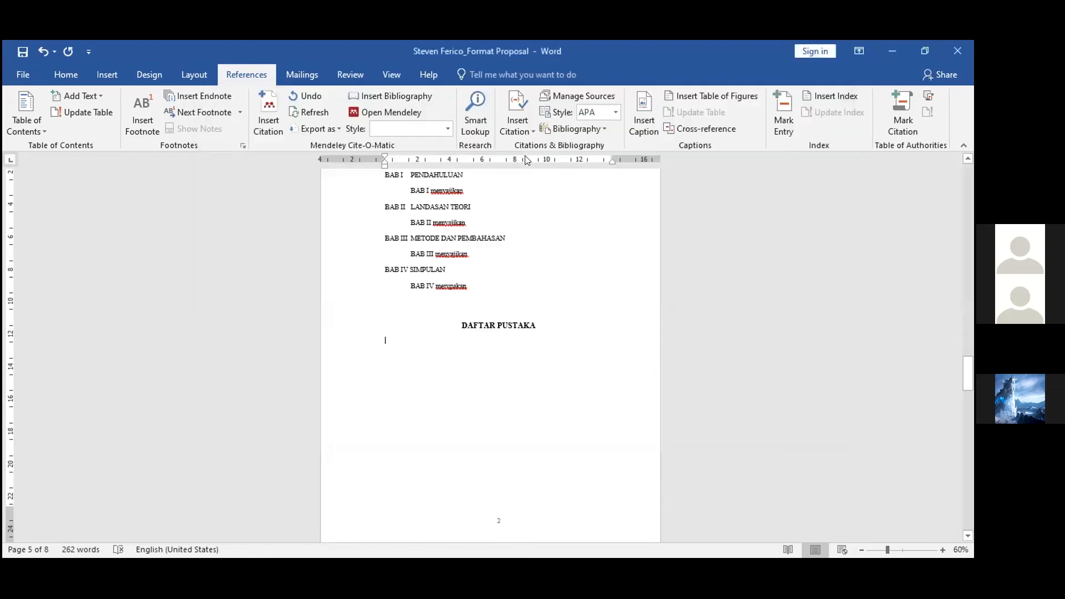
Insert the built-in Bibliography under DAFTAR PUSTAKA and delete its Bibliography heading
left_click(561, 130)
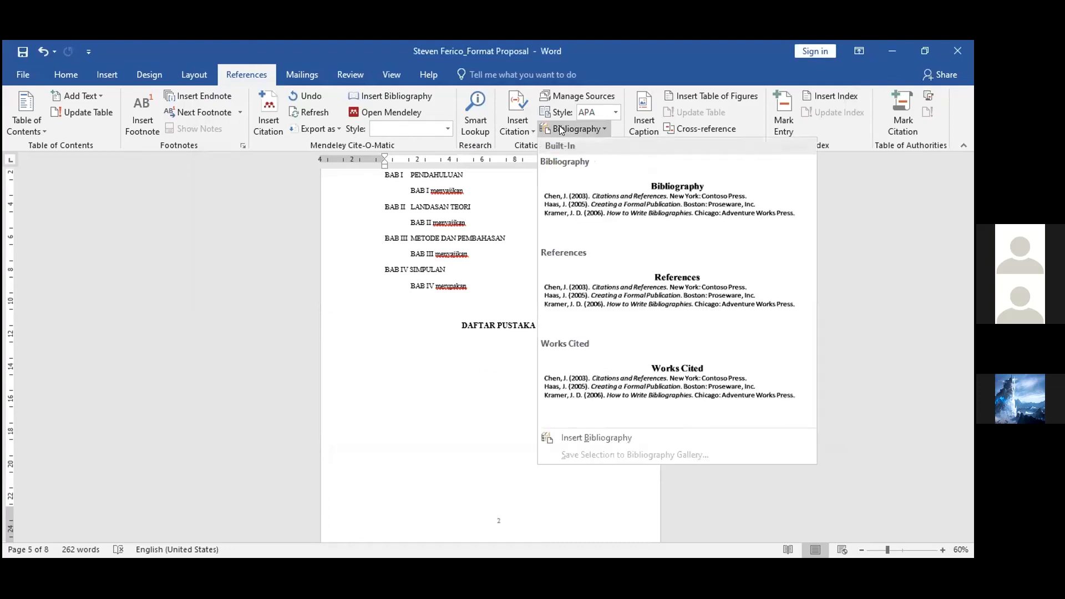
left_click(618, 217)
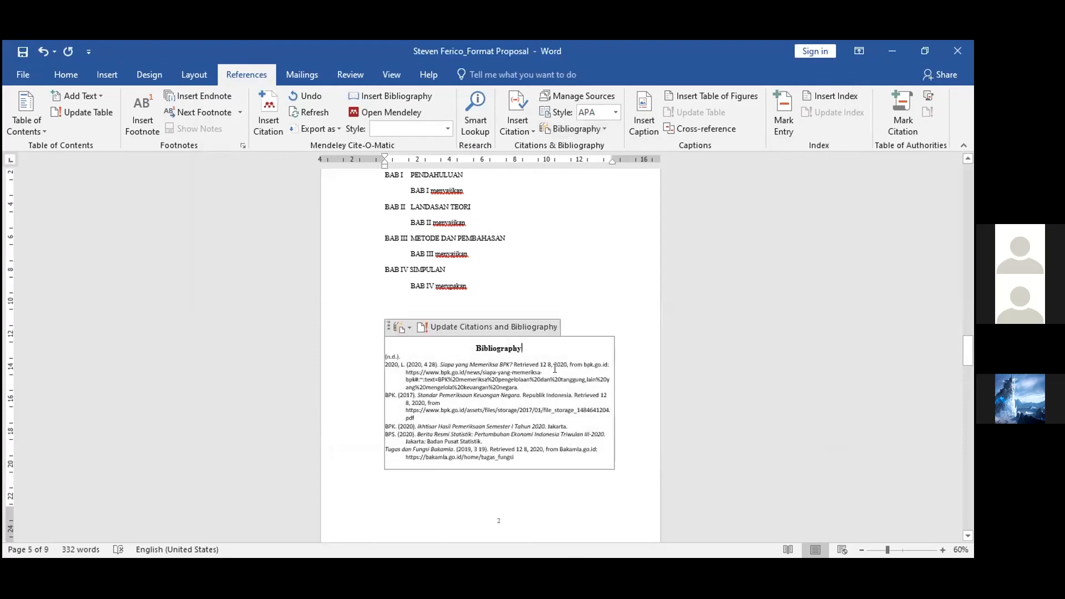
key("BackSpace")
key("BackSpace")
key("BackSpace")
key("BackSpace")
key("BackSpace")
key("BackSpace")
key("BackSpace")
key("BackSpace")
key("BackSpace")
key("BackSpace")
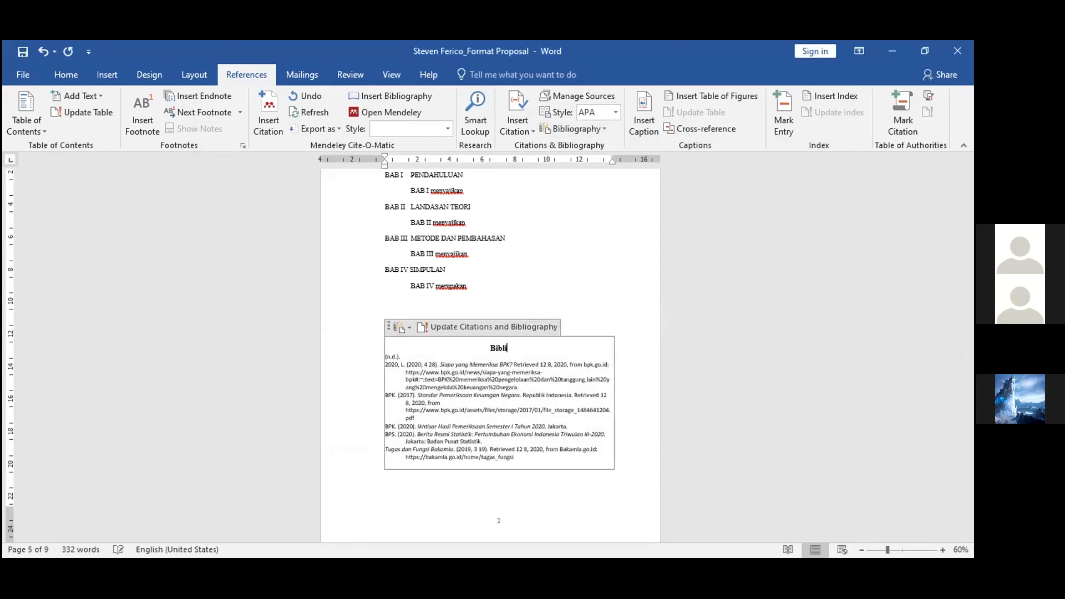
key("BackSpace")
key("BackSpace")
Select the bibliography entries and review the inserted bibliography below the BAB IV outline
left_click_drag(385, 357, 472, 442)
left_click(472, 442)
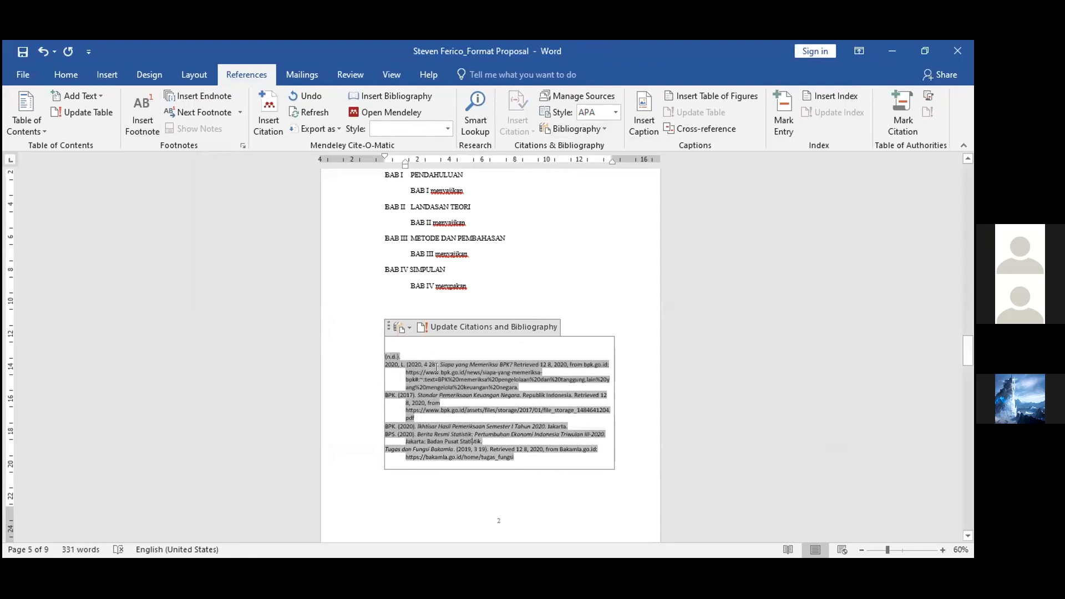
scroll(437, 367, "down", 5)
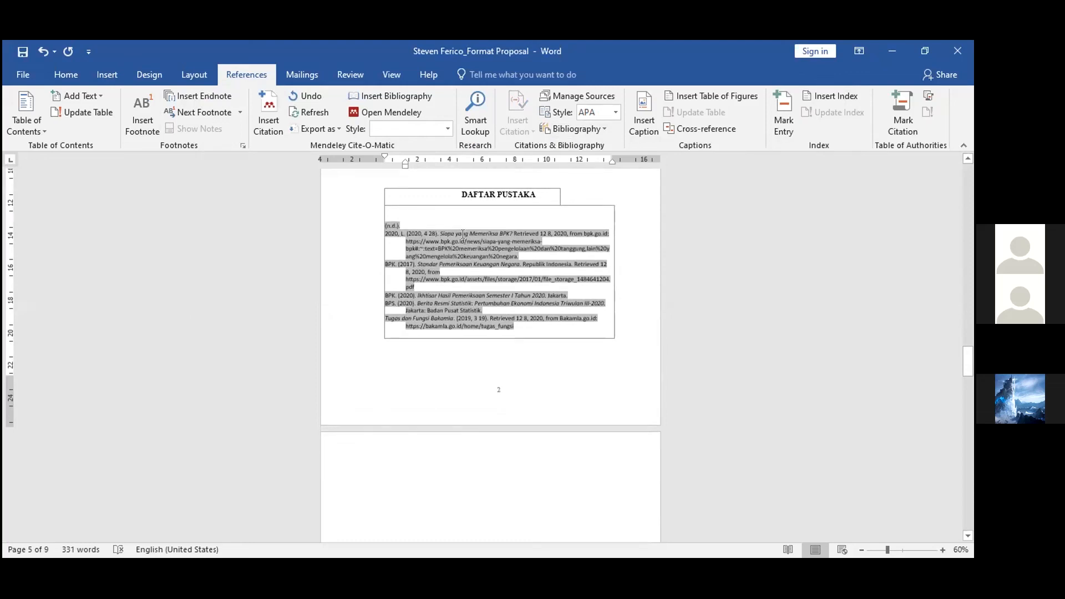
scroll(464, 242, "up", 1)
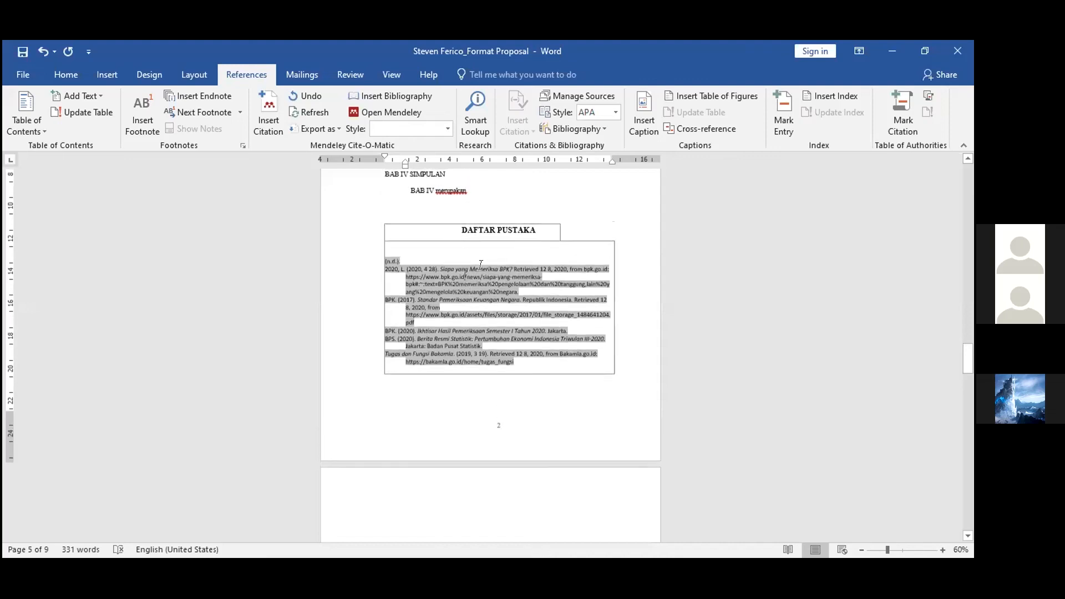
left_click(489, 287)
scroll(488, 285, "up", 4)
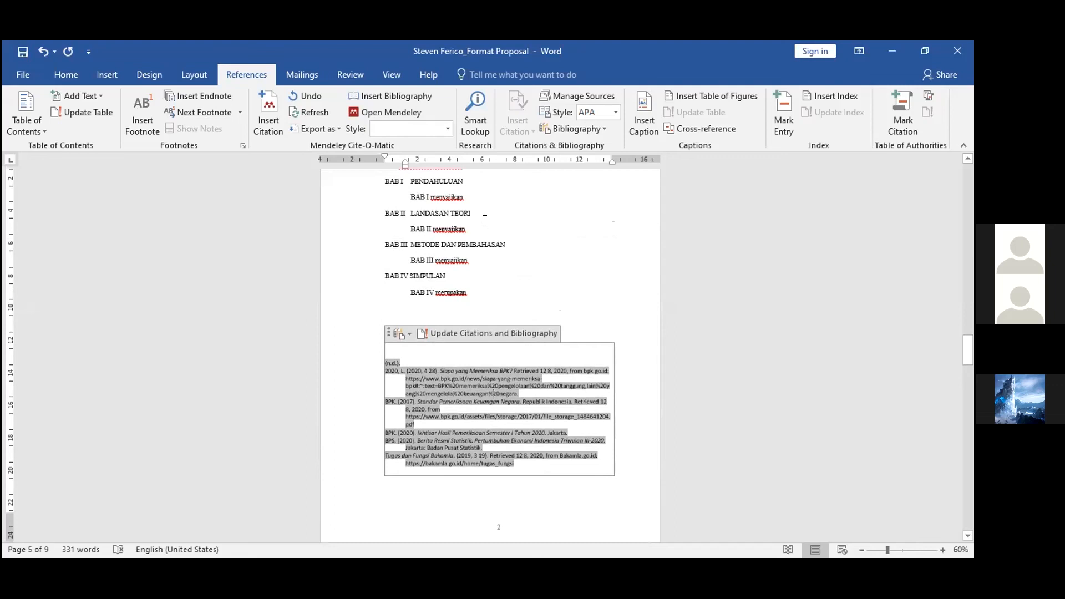
scroll(483, 352, "down", 1)
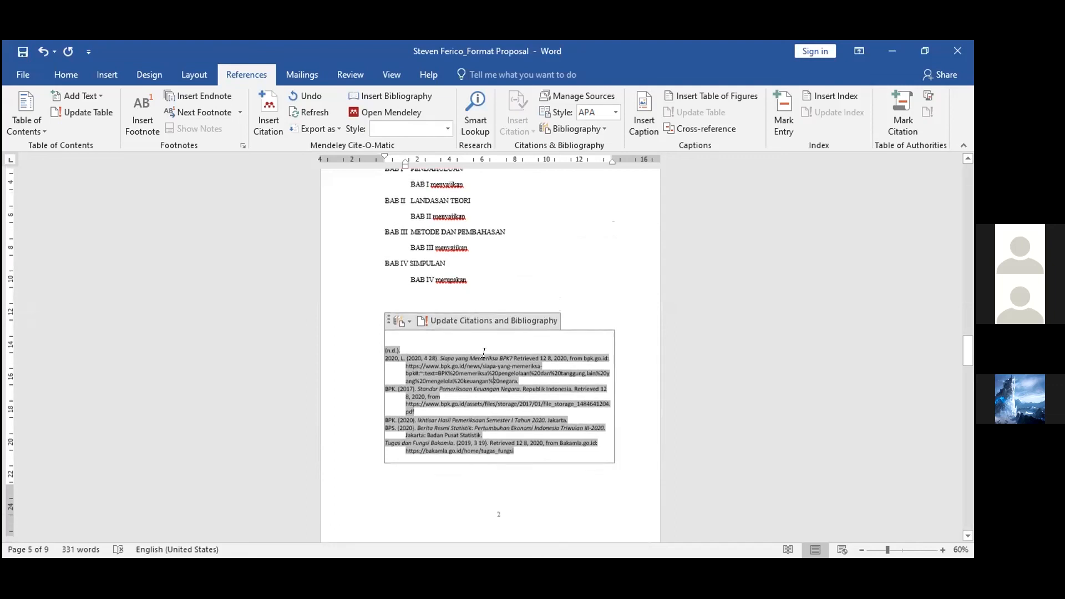
scroll(484, 352, "down", 1)
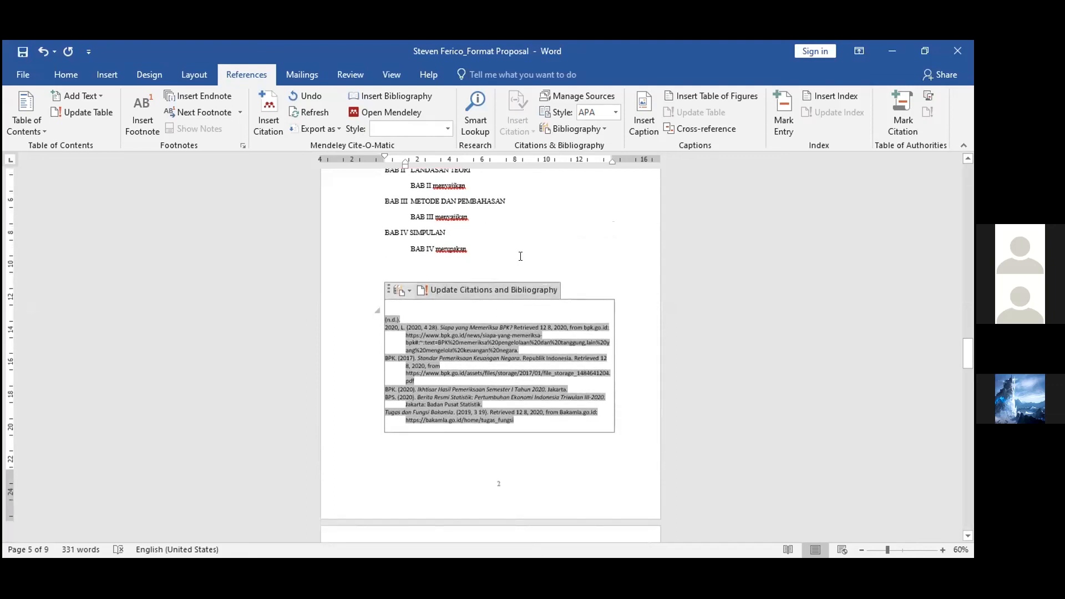
scroll(511, 348, "down", 2)
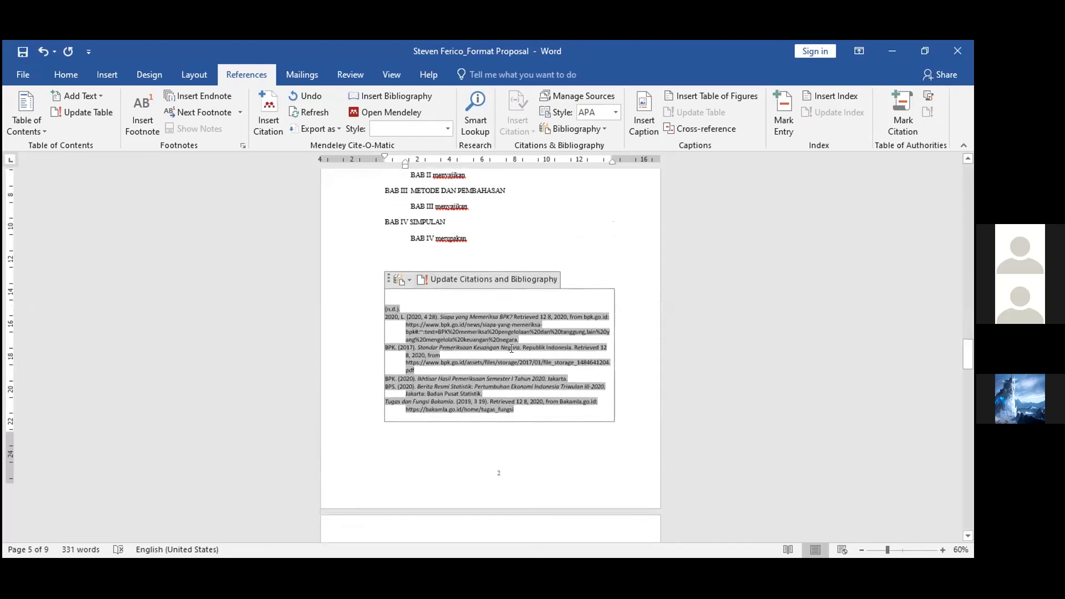